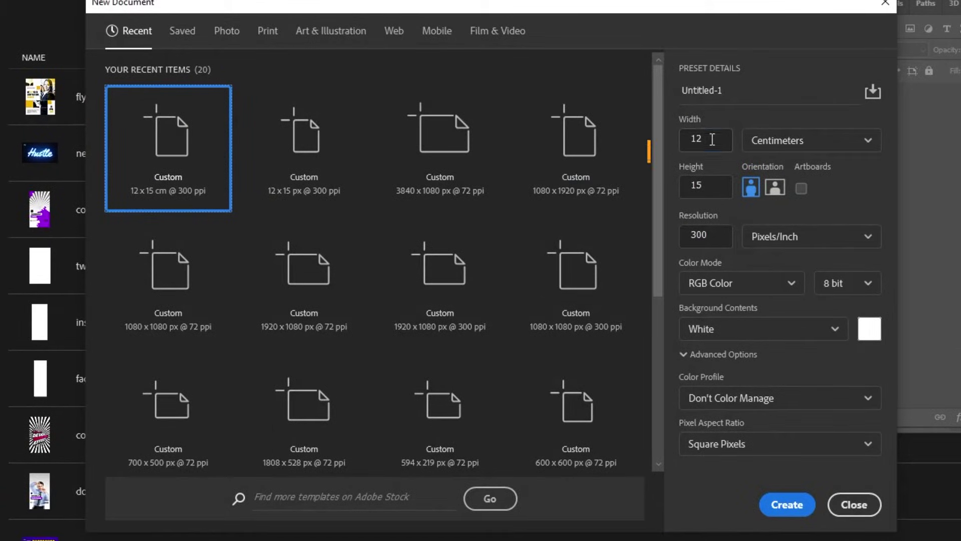
Create a new 12 x 15 cm portrait document at 300 pixels/inch in RGB Color with a white background.
{"action": "left_click", "coordinate": [712, 139]}
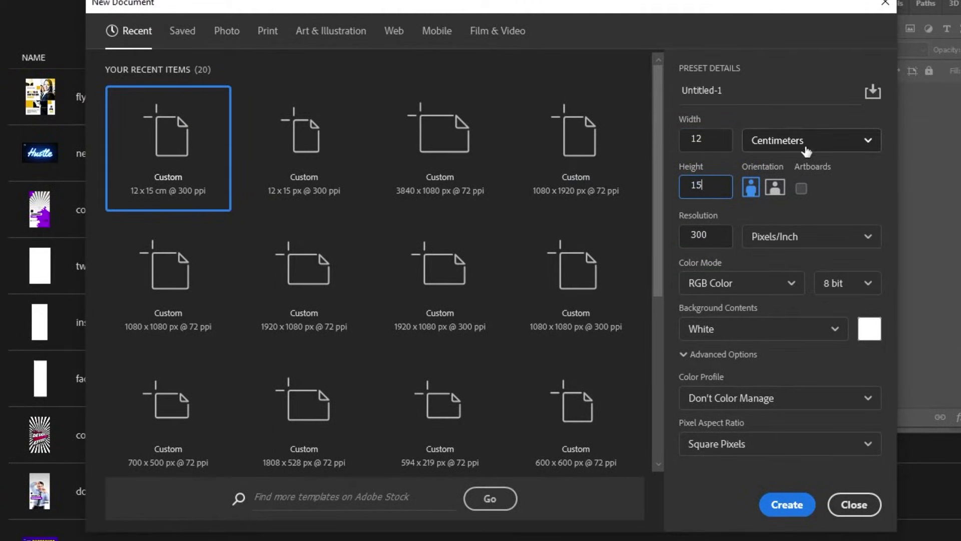
{"action": "left_click", "coordinate": [725, 235]}
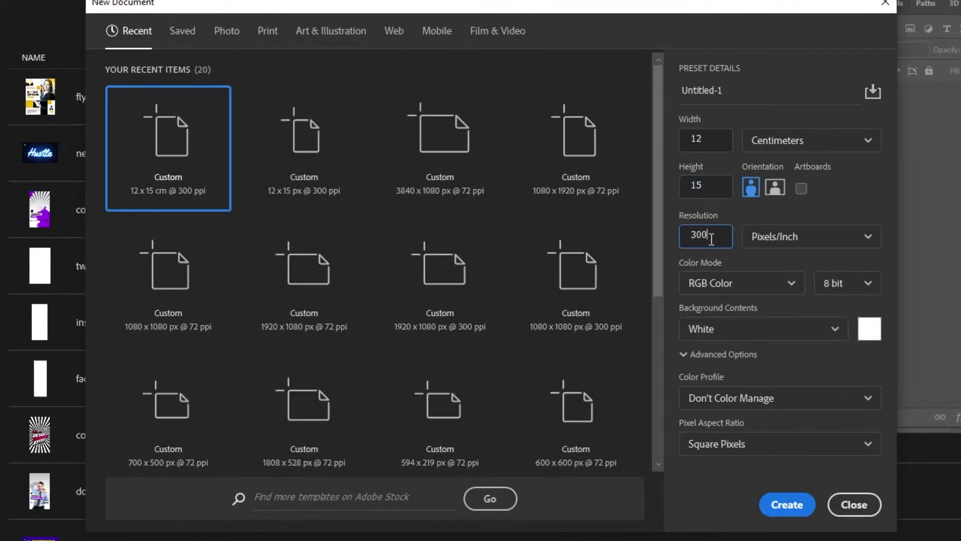
{"action": "left_click", "coordinate": [798, 506]}
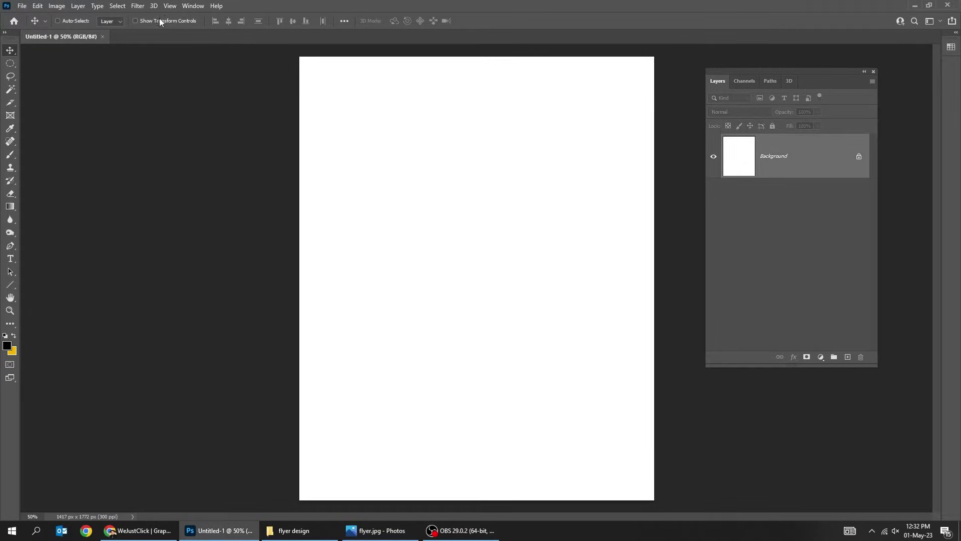
Add a guide layout of 4 columns and 5 rows with no gutters.
{"action": "left_click", "coordinate": [170, 6]}
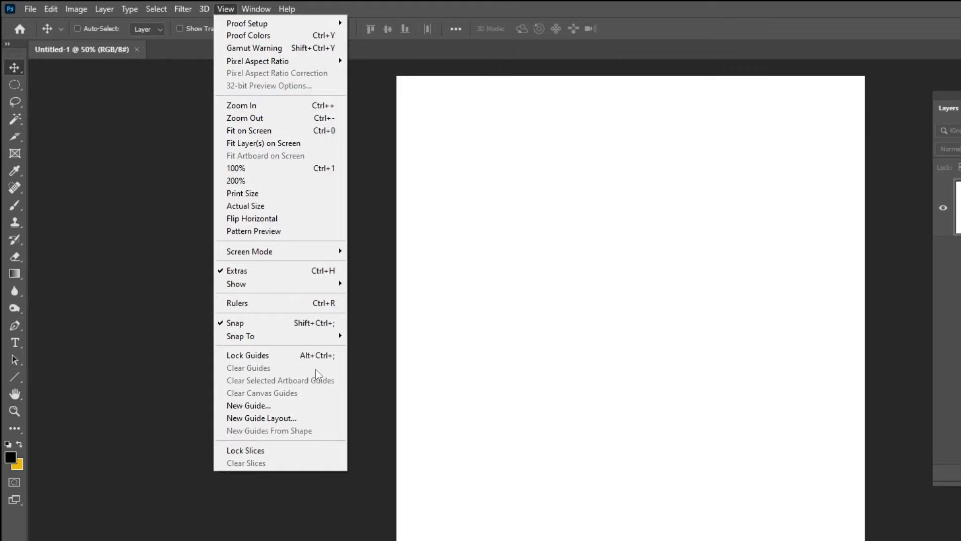
{"action": "left_click", "coordinate": [315, 418]}
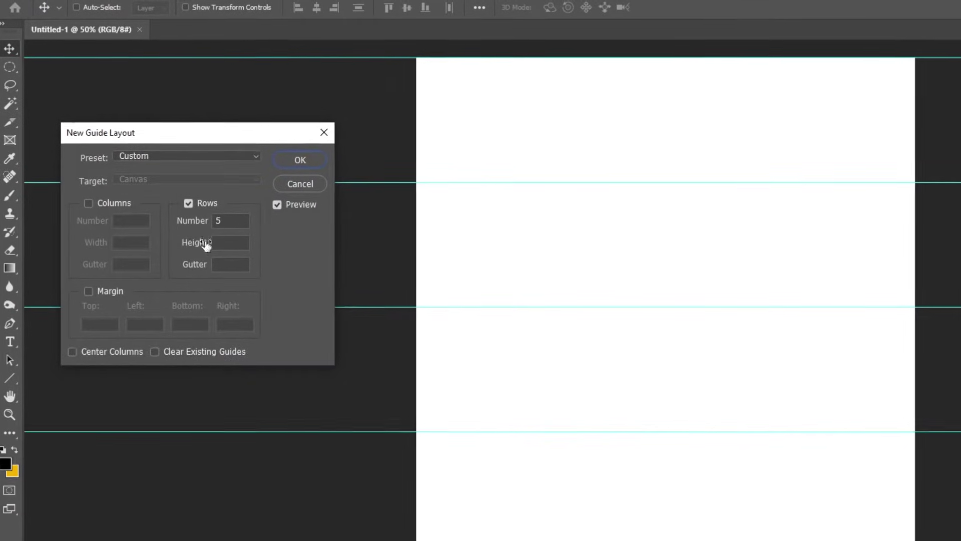
{"action": "left_click", "coordinate": [116, 203]}
{"action": "left_click", "coordinate": [118, 223]}
{"action": "type", "text": "4"}
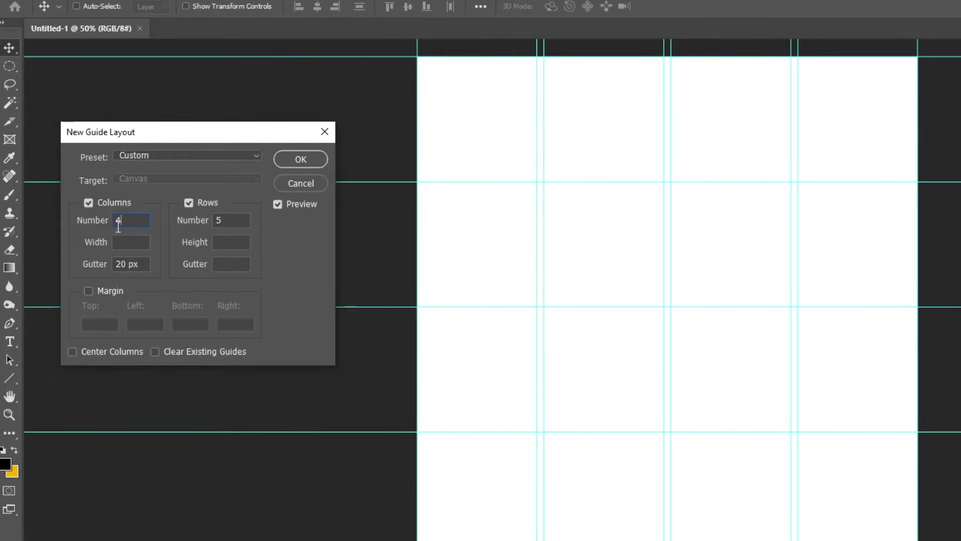
{"action": "key", "text": "BackSpace"}
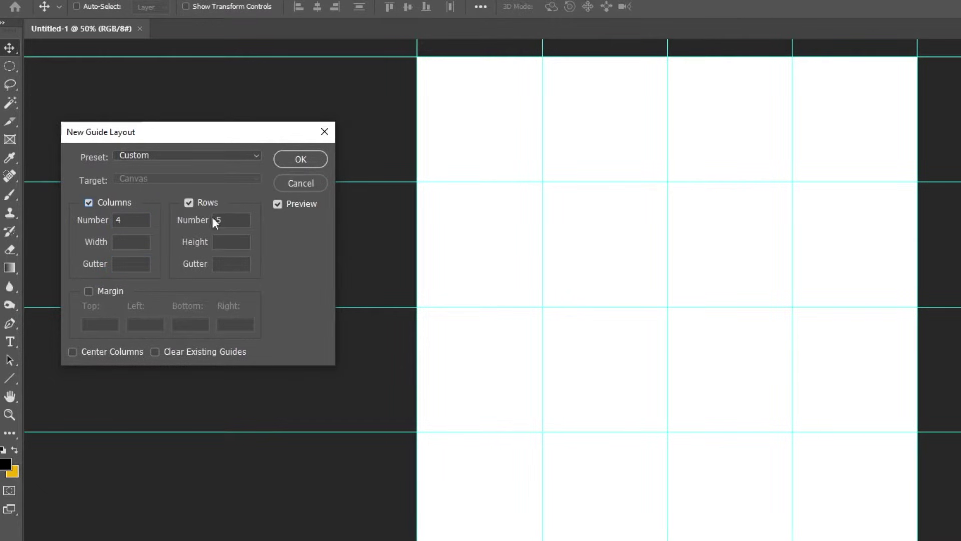
{"action": "left_click", "coordinate": [309, 153]}
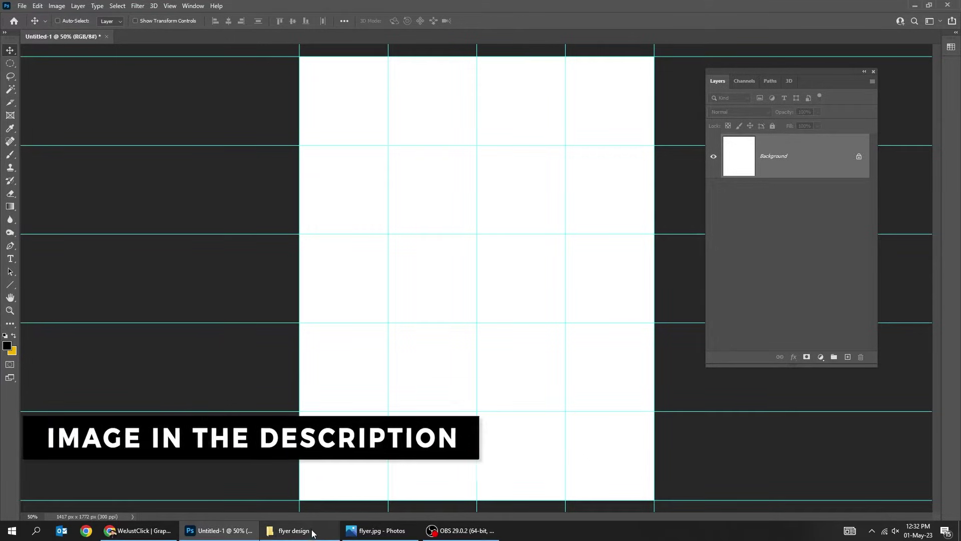
Place the young-entrepreneur-with-co-workers-background photo from the freepik folder into the document.
{"action": "left_click", "coordinate": [293, 530]}
{"action": "double_click", "coordinate": [132, 75]}
{"action": "left_click_drag", "start_coordinate": [136, 79], "coordinate": [441, 361]}
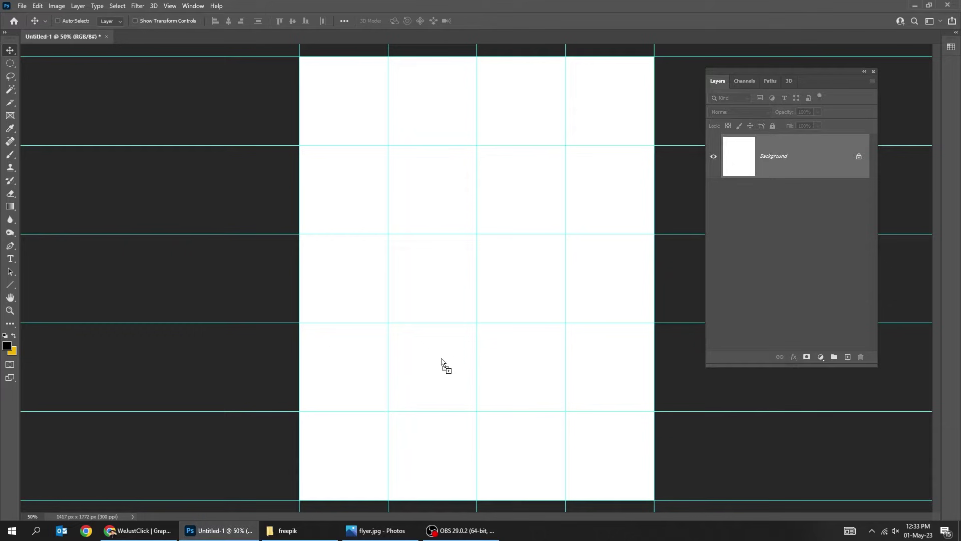
{"action": "key", "text": "ctrl+minus"}
{"action": "key", "text": "ctrl+minus"}
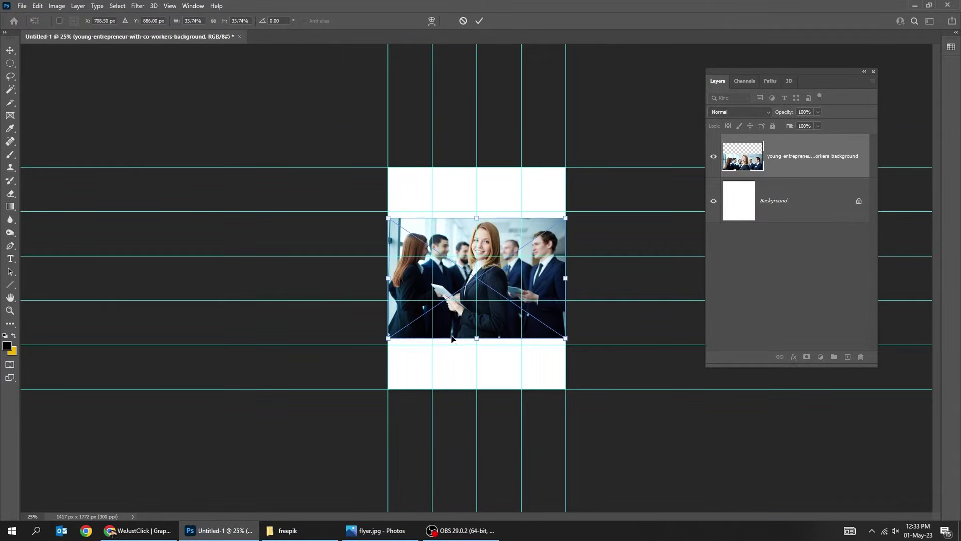
Scale the photo to about 64% so it covers the canvas, with the smiling woman in the two right-hand columns.
{"action": "left_click_drag", "start_coordinate": [572, 336], "coordinate": [636, 404]}
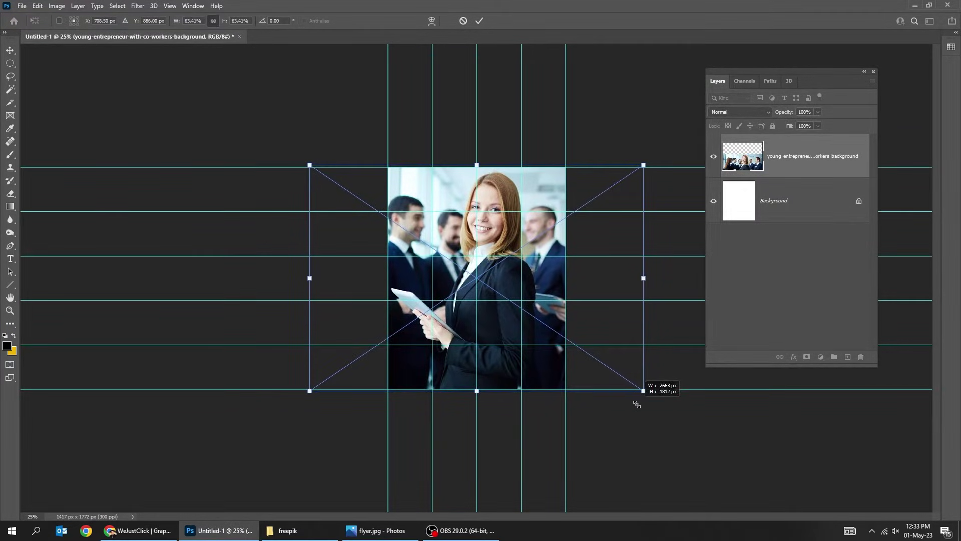
{"action": "left_click_drag", "start_coordinate": [542, 373], "coordinate": [575, 378]}
{"action": "left_click_drag", "start_coordinate": [676, 162], "coordinate": [682, 157]}
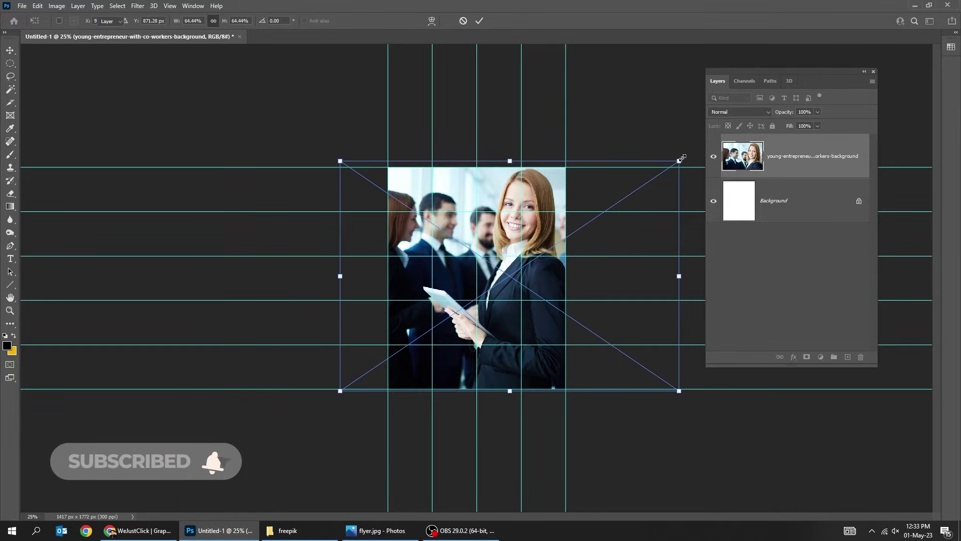
{"action": "key", "text": "Return"}
{"action": "key", "text": "ctrl+plus"}
{"action": "key", "text": "ctrl+plus"}
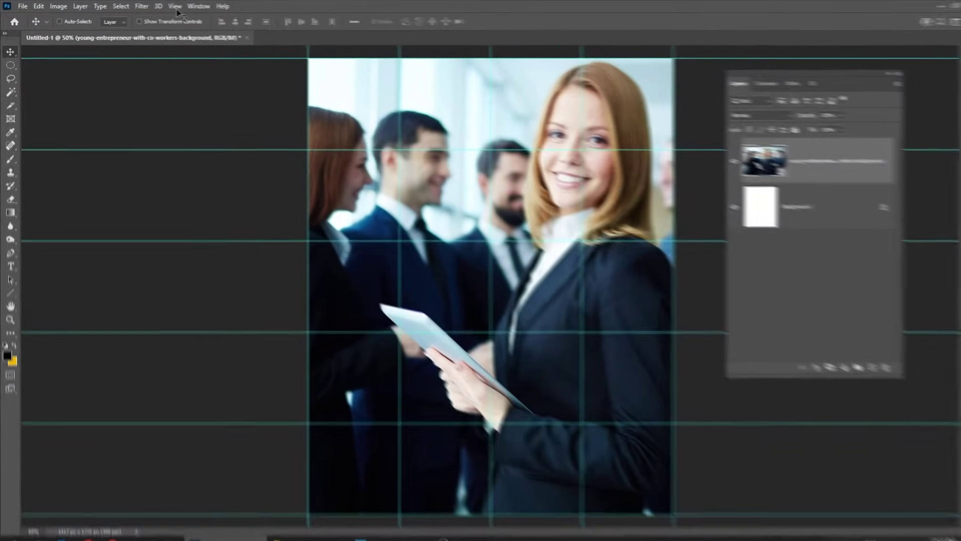
Lock the guides.
{"action": "left_click", "coordinate": [170, 5]}
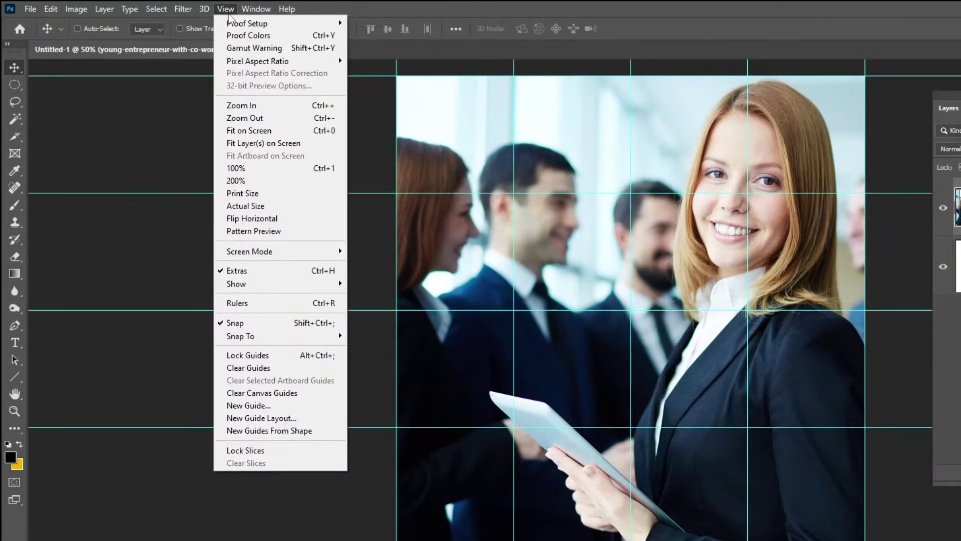
{"action": "left_click", "coordinate": [279, 355]}
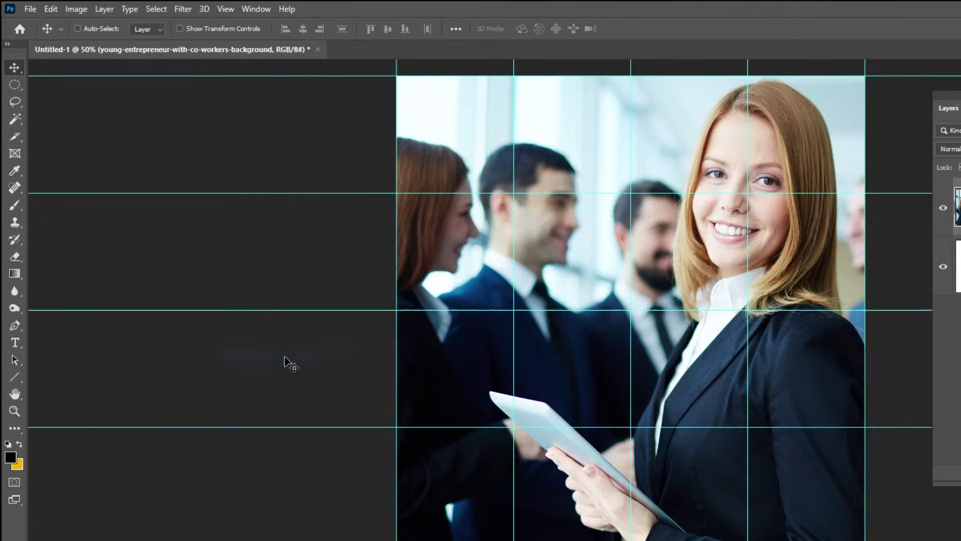
Mask the photo to columns 3–4 of rows 1–3, column 3 of rows 4–5, the top-left cell and row 4's first two cells.
{"action": "key", "text": "m"}
{"action": "right_click", "coordinate": [15, 84]}
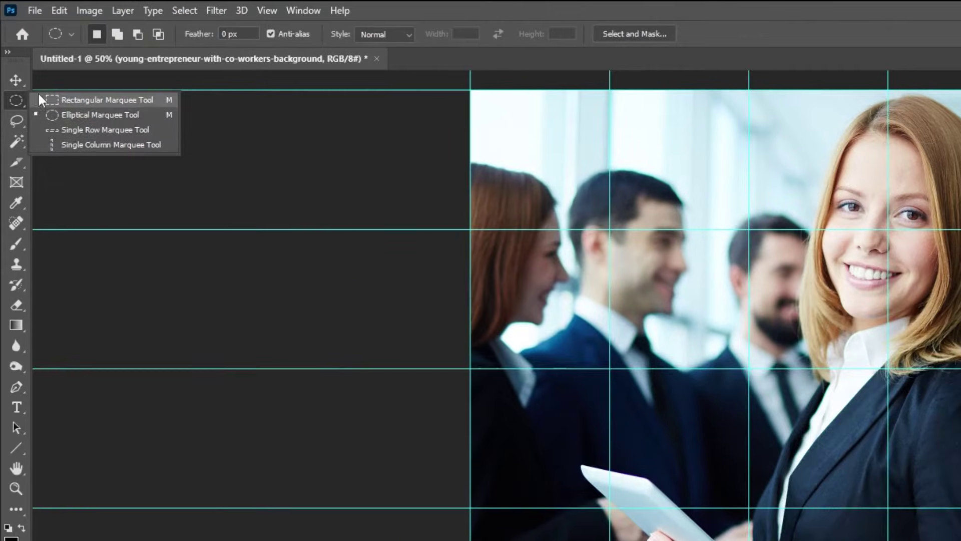
{"action": "left_click", "coordinate": [50, 84]}
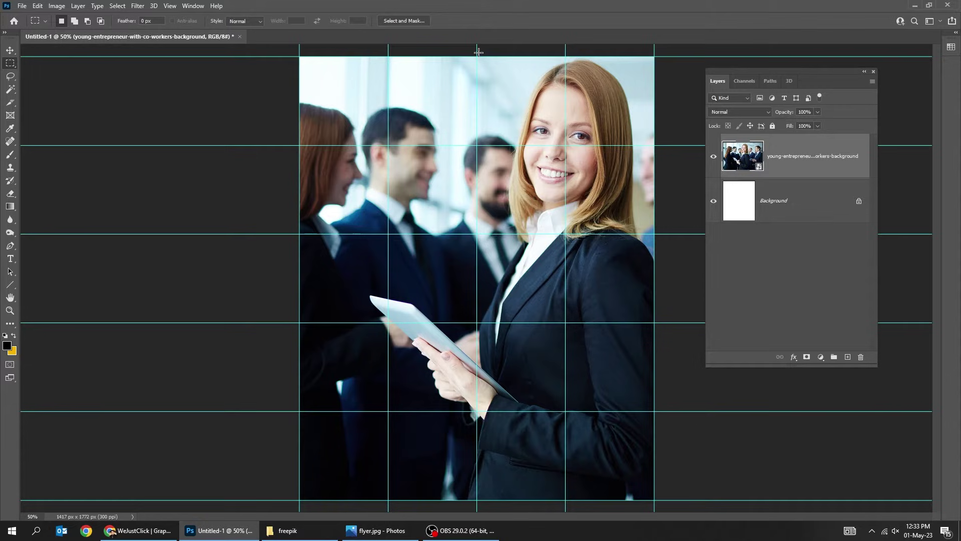
{"action": "left_click_drag", "start_coordinate": [476, 54], "coordinate": [673, 320]}
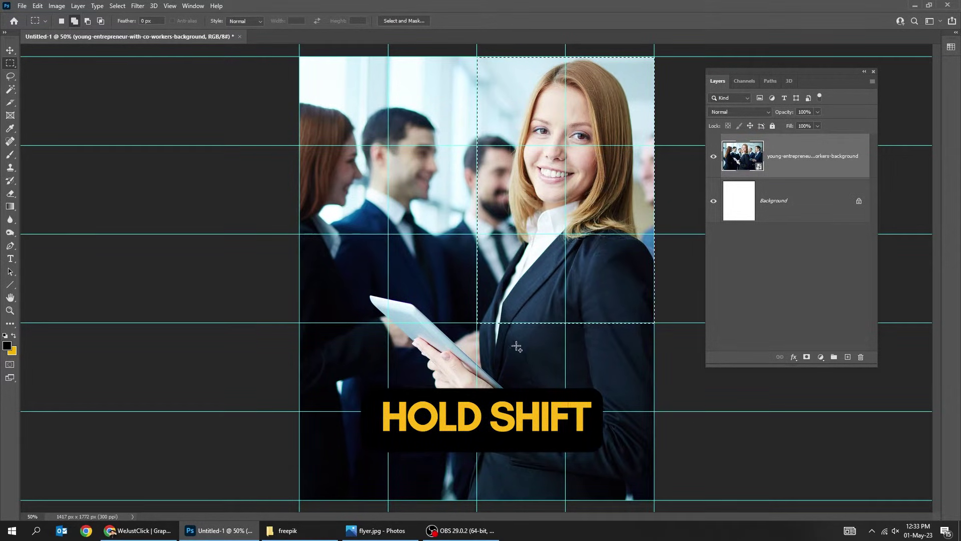
{"action": "left_click_drag", "start_coordinate": [482, 329], "coordinate": [565, 500]}
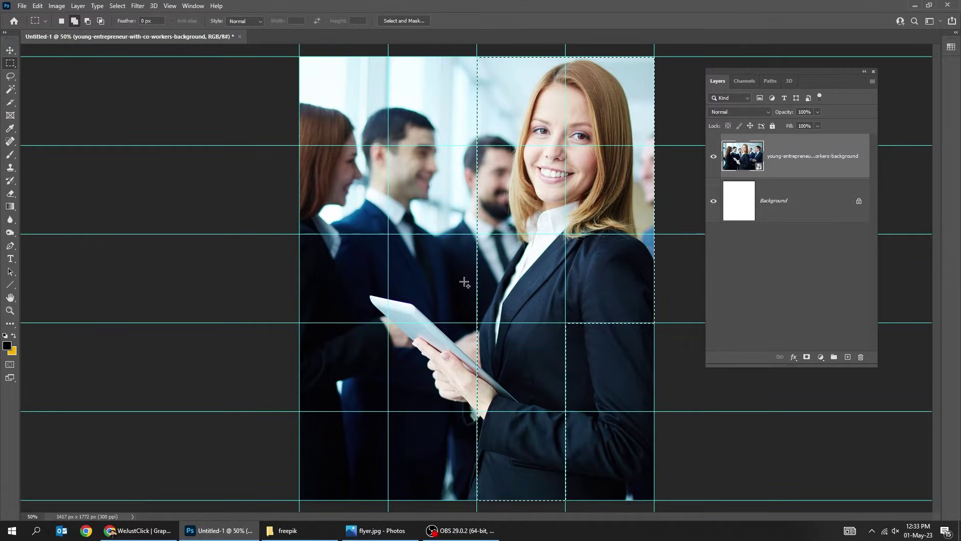
{"action": "left_click_drag", "start_coordinate": [298, 57], "coordinate": [388, 146]}
{"action": "left_click_drag", "start_coordinate": [300, 323], "coordinate": [488, 412]}
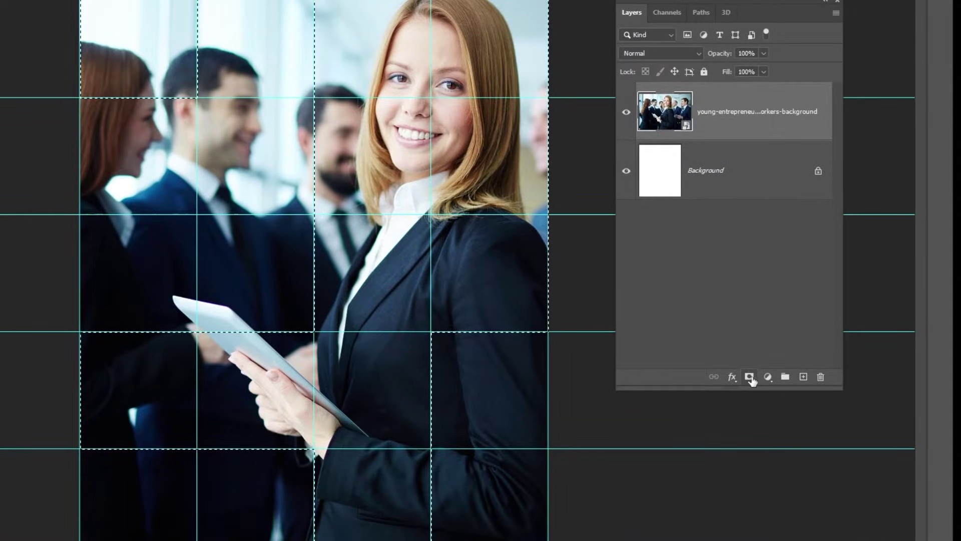
{"action": "left_click", "coordinate": [749, 377]}
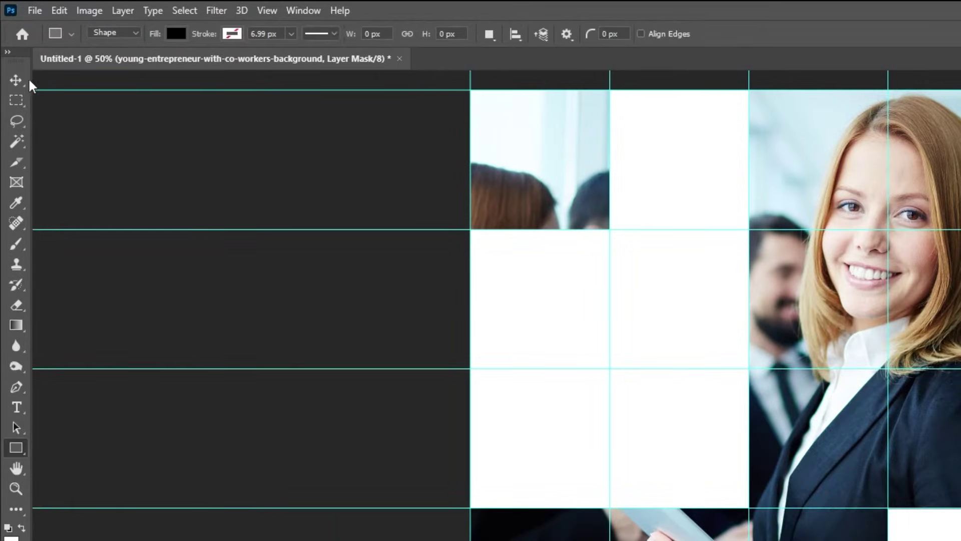
Select four grid cells together: row 1 columns 1 and 4, row 3 column 4, and row 4 column 3.
{"action": "left_click", "coordinate": [12, 63]}
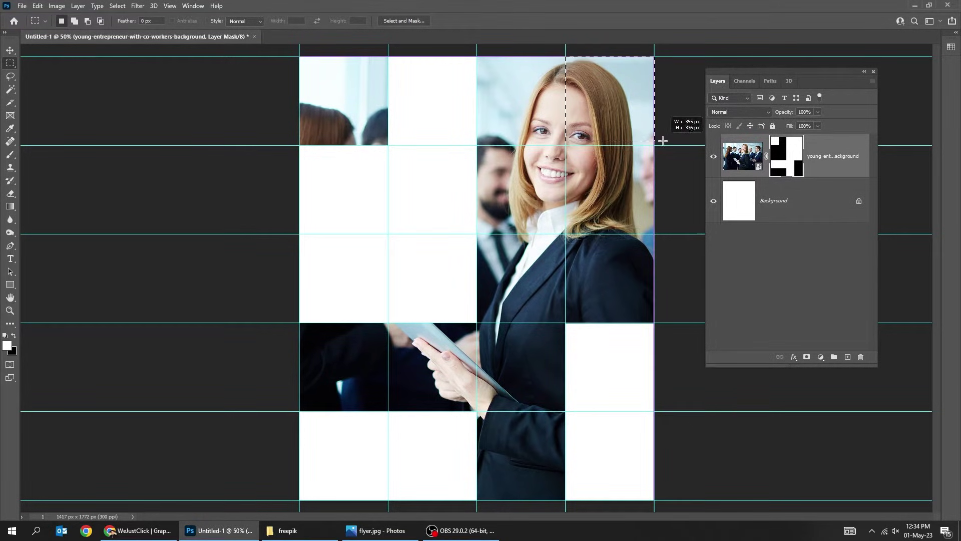
{"action": "left_click_drag", "start_coordinate": [664, 143], "coordinate": [663, 145]}
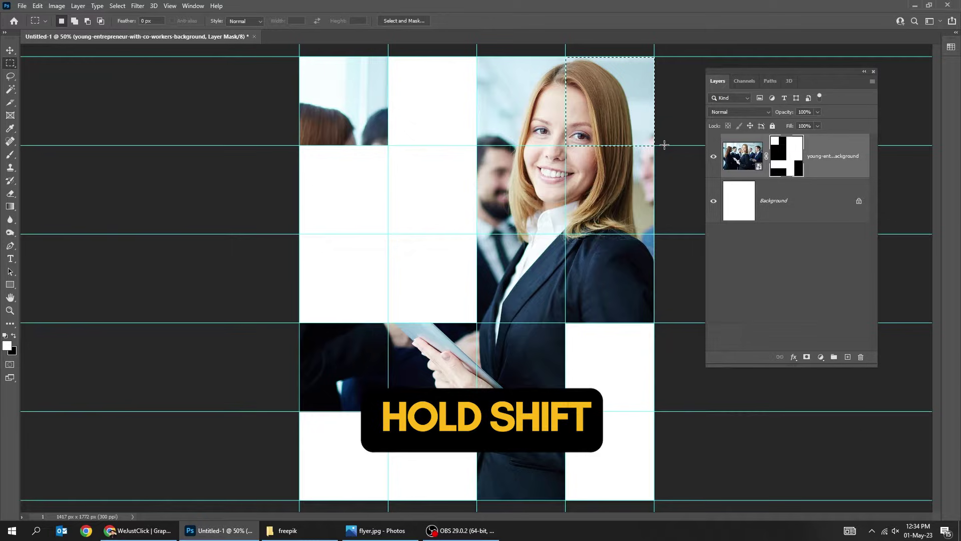
{"action": "left_click_drag", "start_coordinate": [565, 233], "coordinate": [657, 324]}
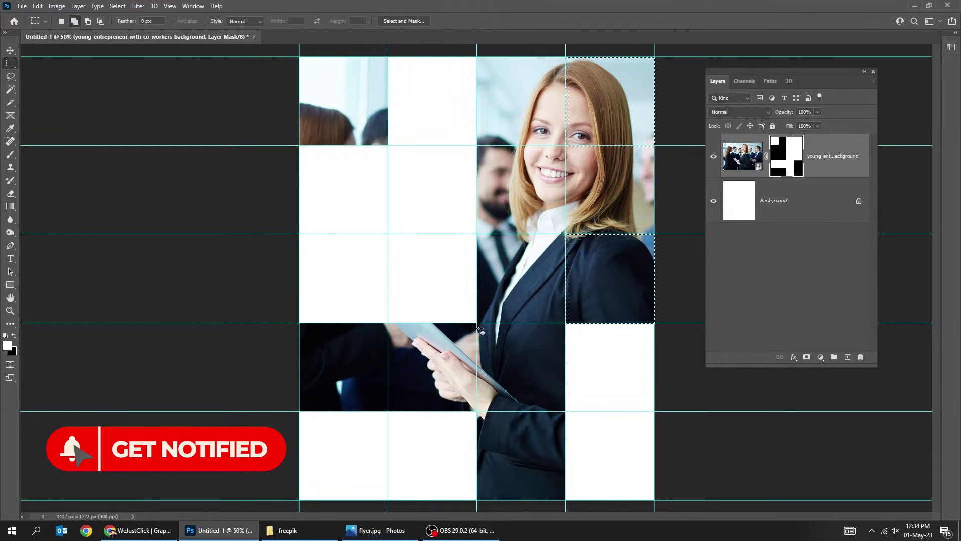
{"action": "left_click_drag", "start_coordinate": [500, 347], "coordinate": [569, 413]}
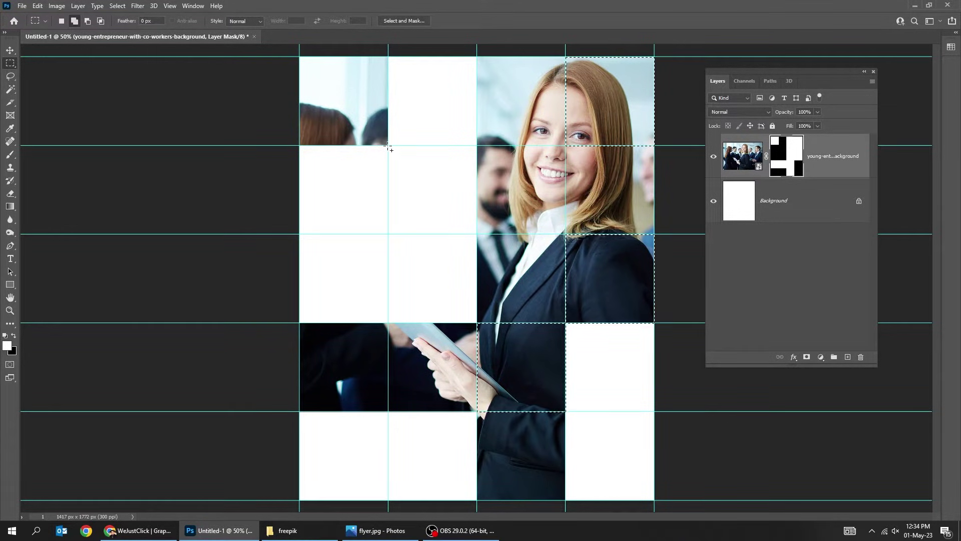
{"action": "left_click_drag", "start_coordinate": [388, 146], "coordinate": [296, 56]}
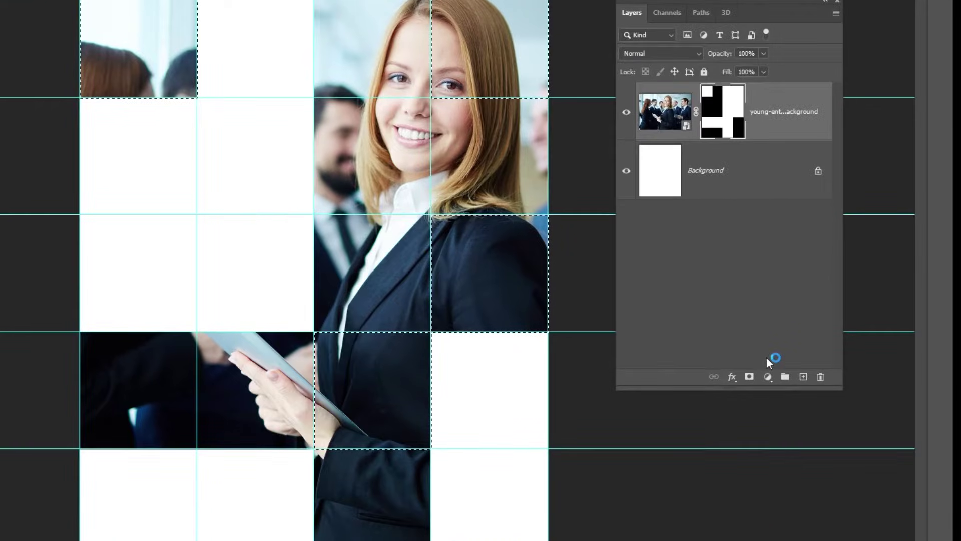
Add a Solid Color fill layer in yellow f4b301 to the selected cells.
{"action": "left_click", "coordinate": [768, 376]}
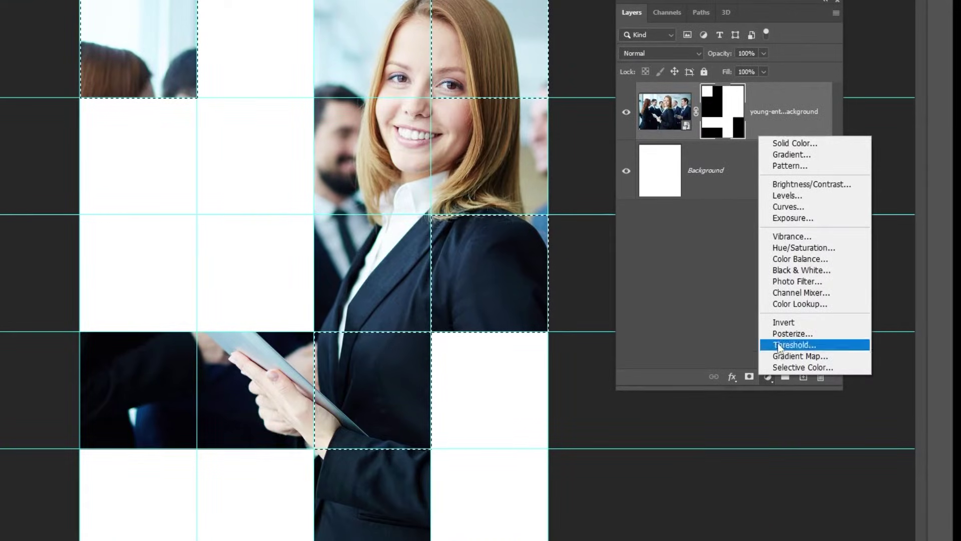
{"action": "left_click", "coordinate": [794, 143]}
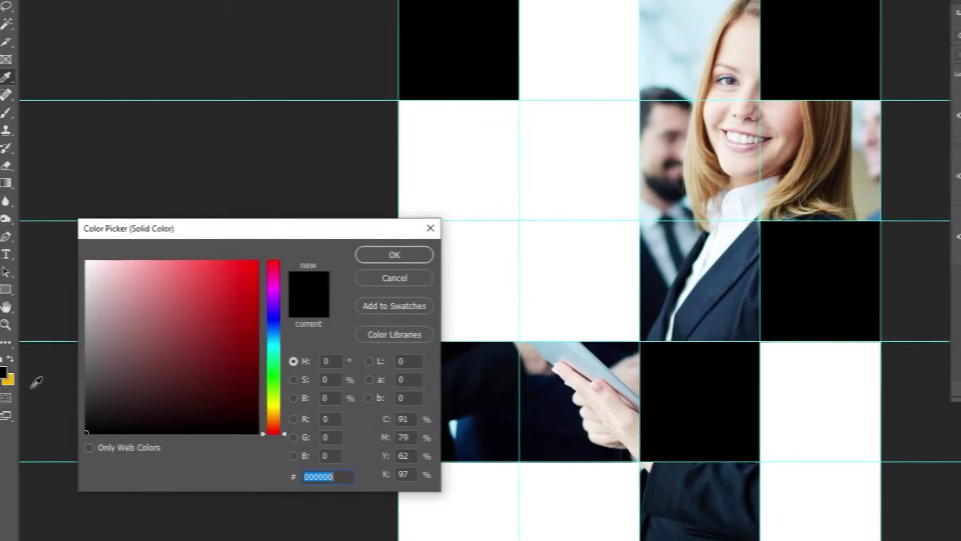
{"action": "left_click", "coordinate": [8, 379]}
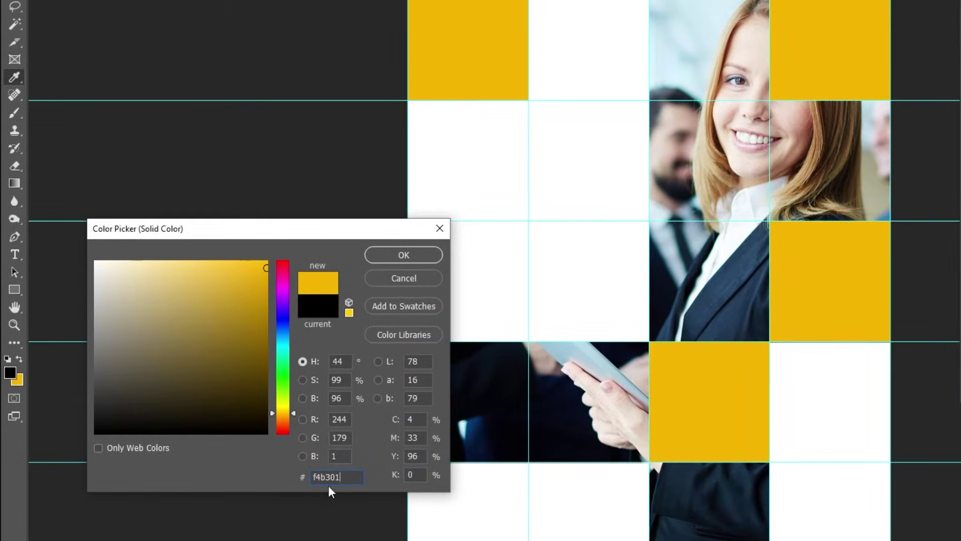
{"action": "left_click", "coordinate": [402, 254]}
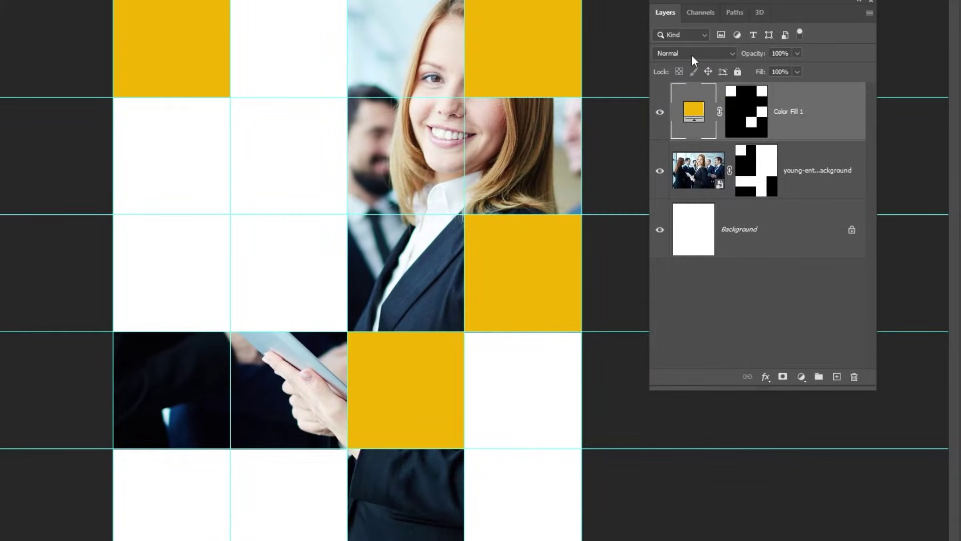
Set the yellow fill layer's blend mode to Color and its Fill to 89%.
{"action": "left_click", "coordinate": [728, 55]}
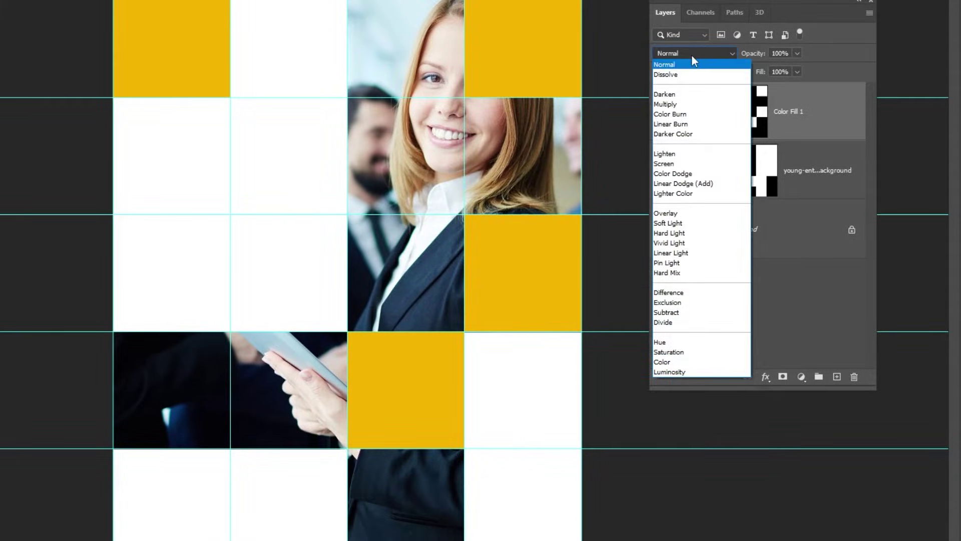
{"action": "left_click", "coordinate": [657, 362]}
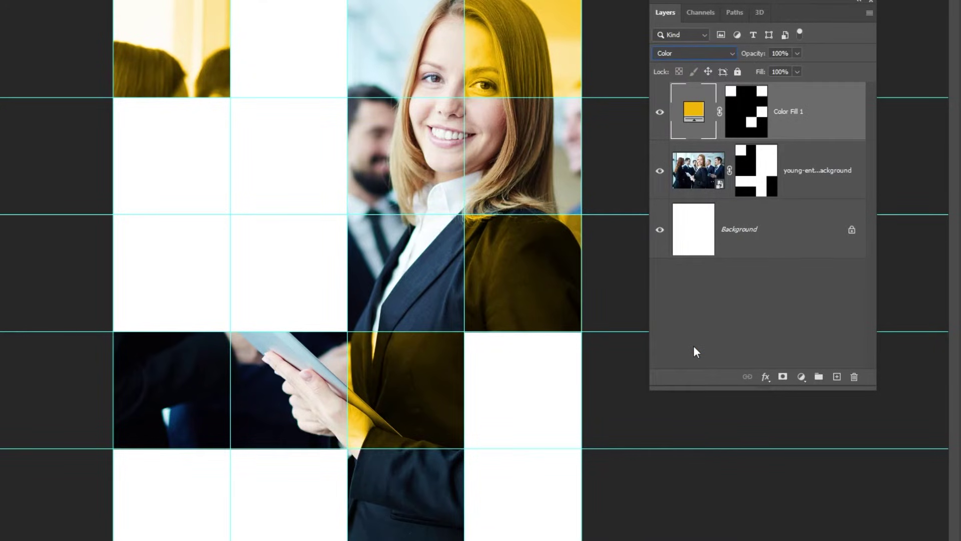
{"action": "left_click", "coordinate": [797, 72]}
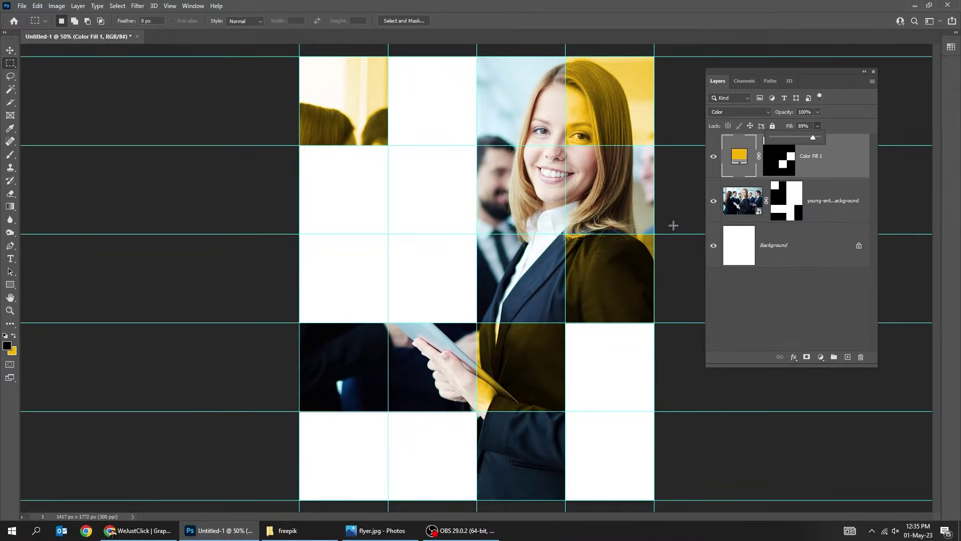
{"action": "left_click", "coordinate": [12, 51]}
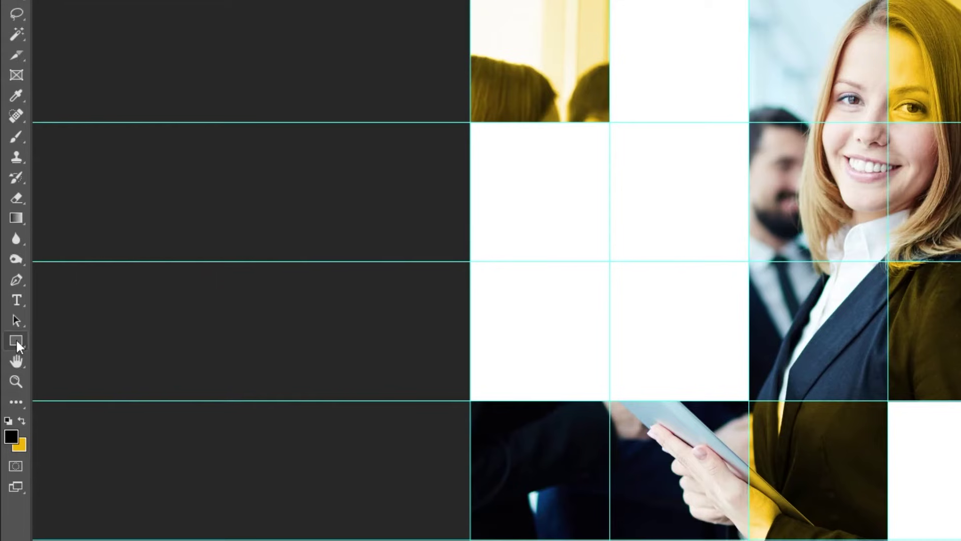
Draw a yellow rectangle shape of 197 x 197 px in the upper-right corner of row 2's second grid cell.
{"action": "right_click", "coordinate": [16, 341]}
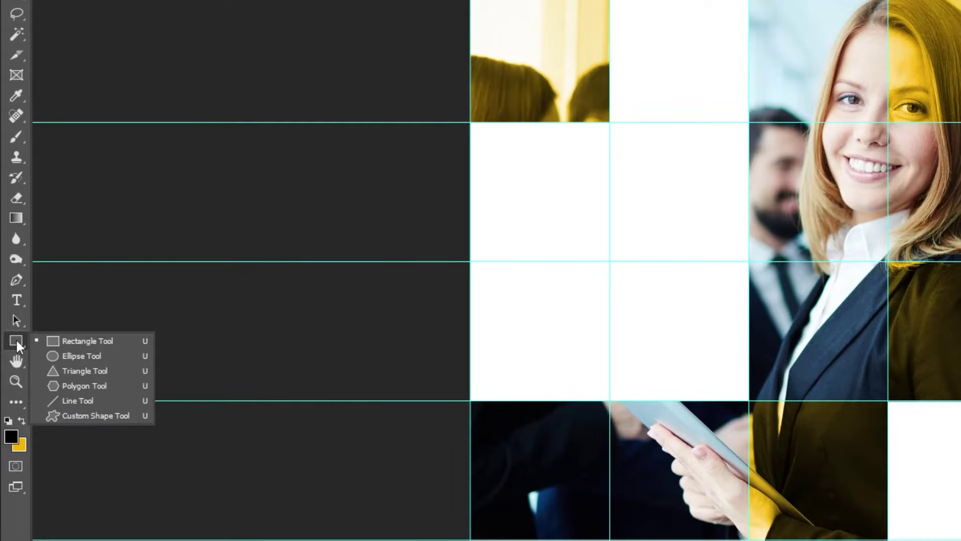
{"action": "left_click", "coordinate": [59, 338]}
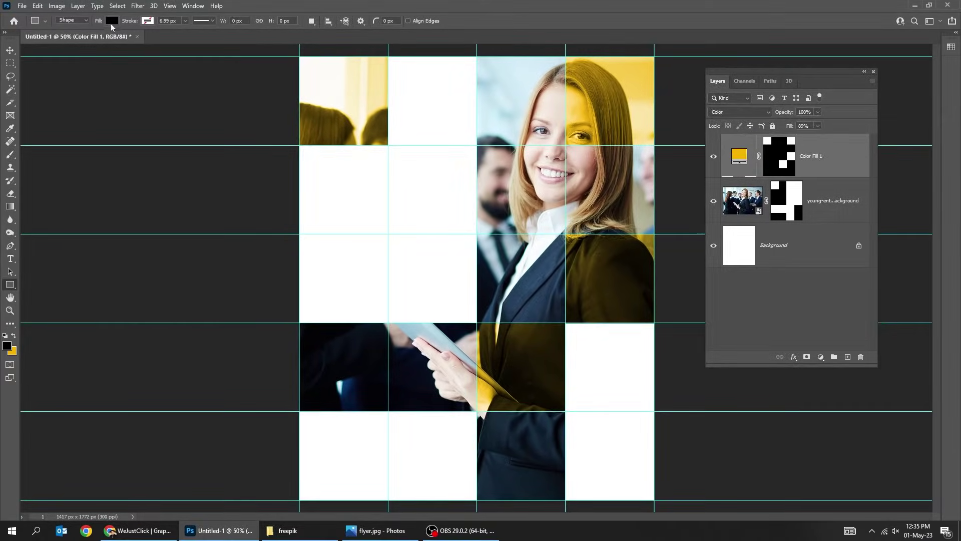
{"action": "left_click", "coordinate": [111, 22]}
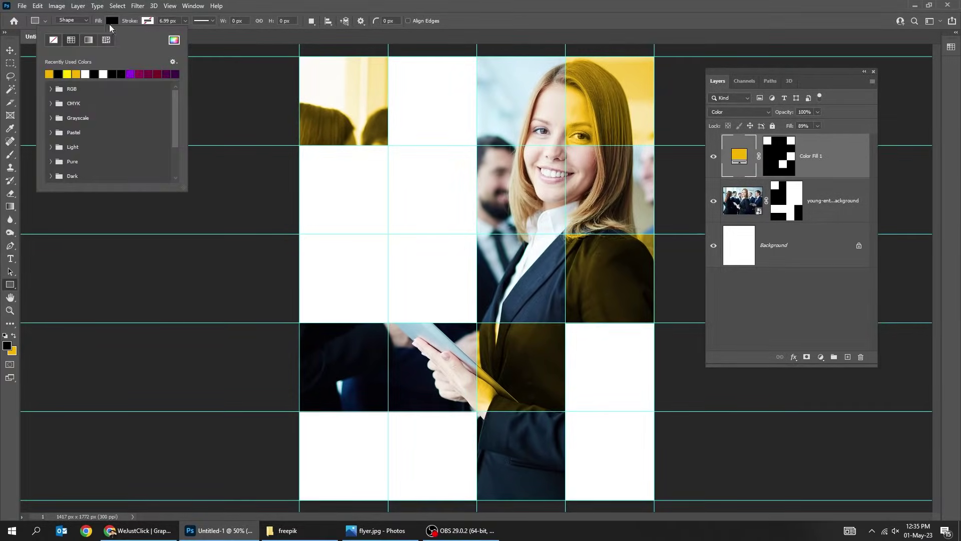
{"action": "left_click", "coordinate": [117, 22]}
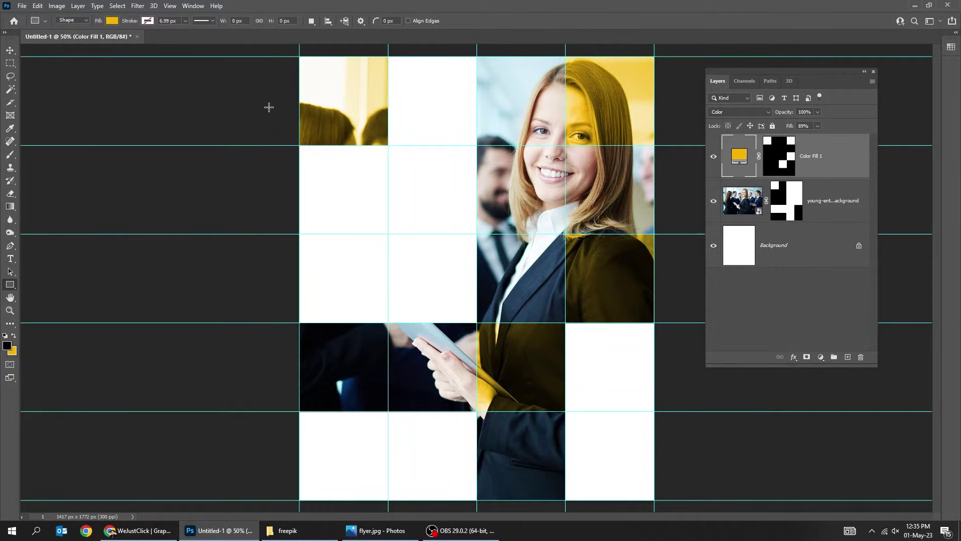
{"action": "left_click_drag", "start_coordinate": [429, 145], "coordinate": [476, 194]}
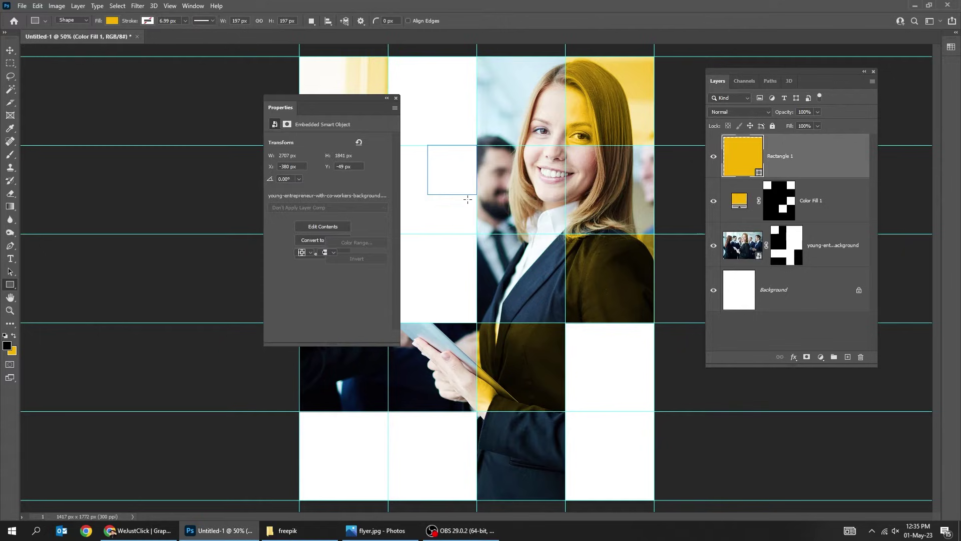
{"action": "left_click_drag", "start_coordinate": [357, 99], "coordinate": [134, 100]}
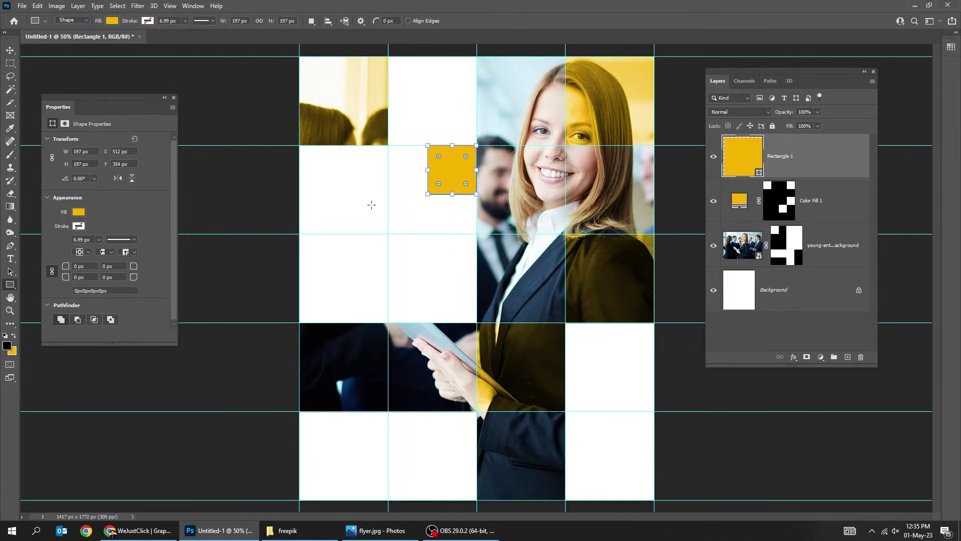
Duplicate the small yellow square into the upper-left corner of row 4's last cell and cover row 4's first cell with a 355 px yellow square.
{"action": "left_click", "coordinate": [9, 51]}
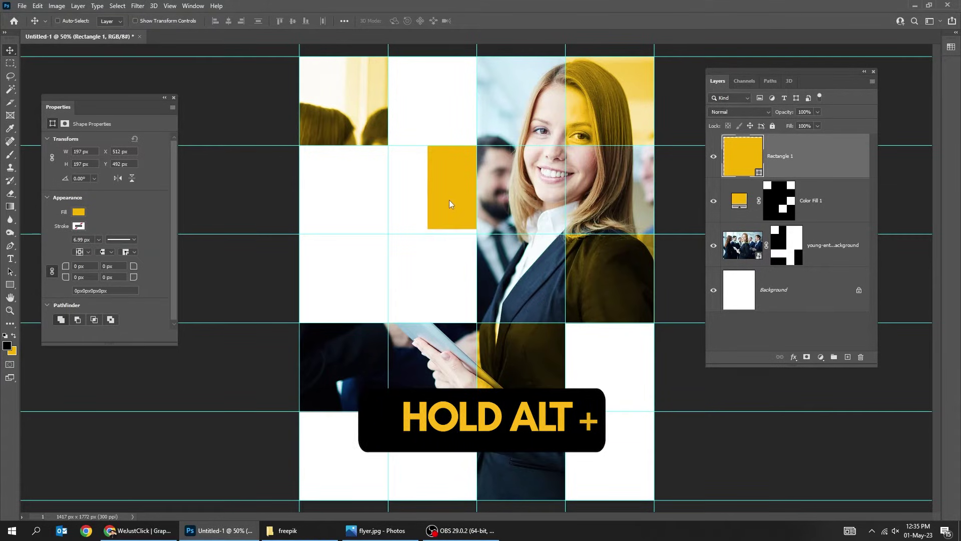
{"action": "left_click_drag", "start_coordinate": [450, 196], "coordinate": [588, 344]}
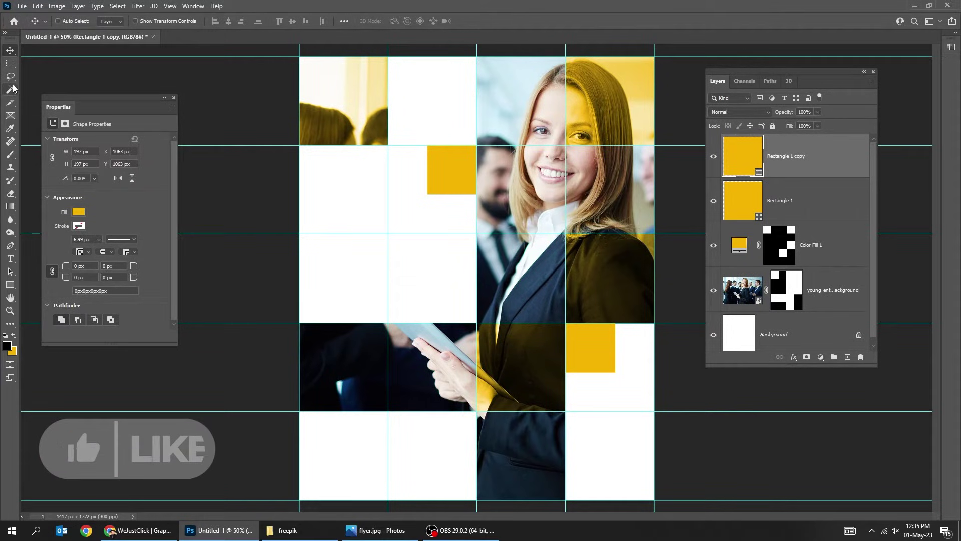
{"action": "left_click", "coordinate": [9, 284]}
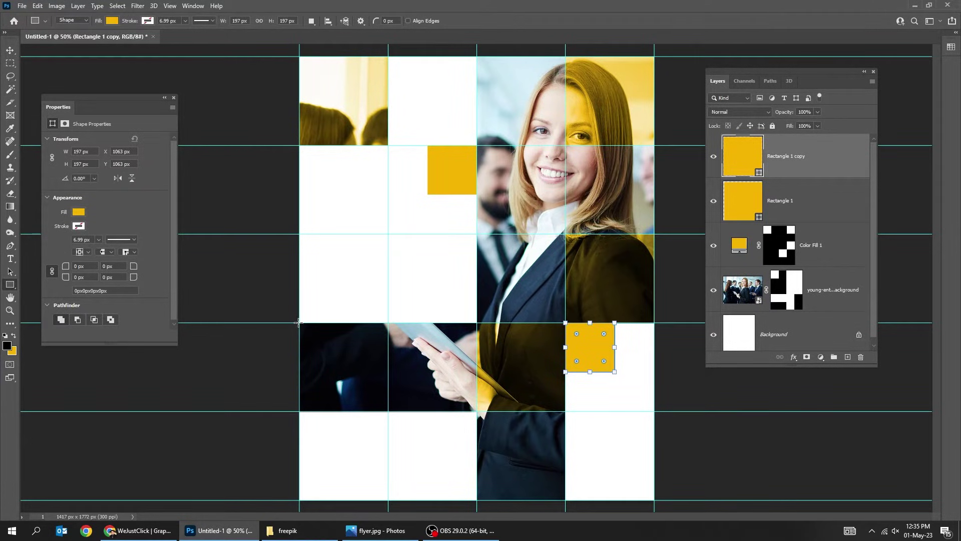
{"action": "left_click_drag", "start_coordinate": [333, 358], "coordinate": [387, 410]}
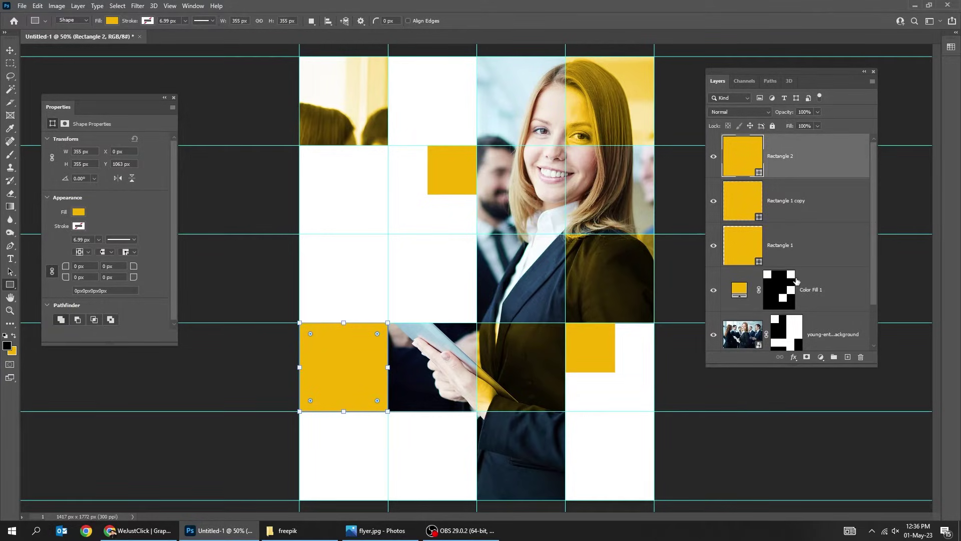
Add the three-line headline "We help you to grow your own business" above the photo layer, in all-caps Kenyan Coffee Regular, 30 pt, black.
{"action": "left_click", "coordinate": [833, 351]}
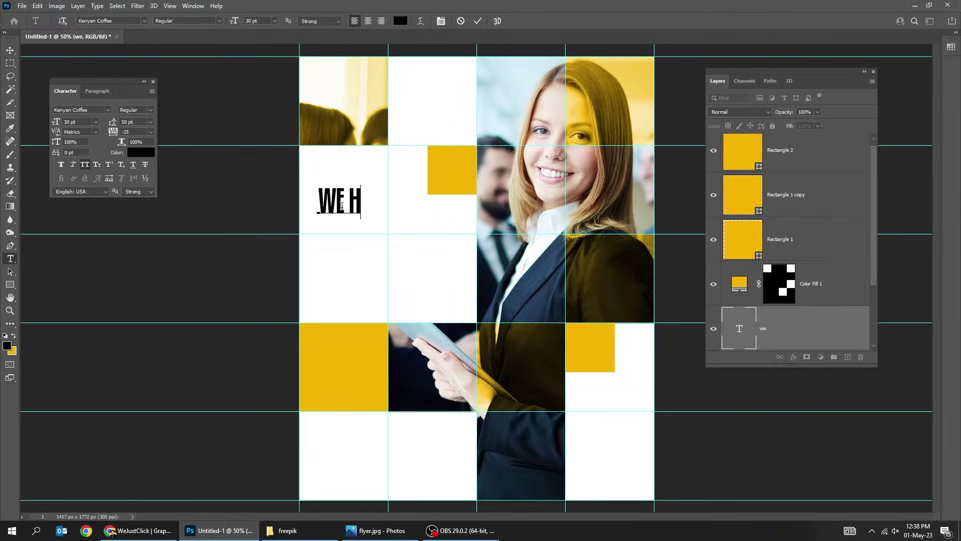
{"action": "type", "text": " to grow your own"}
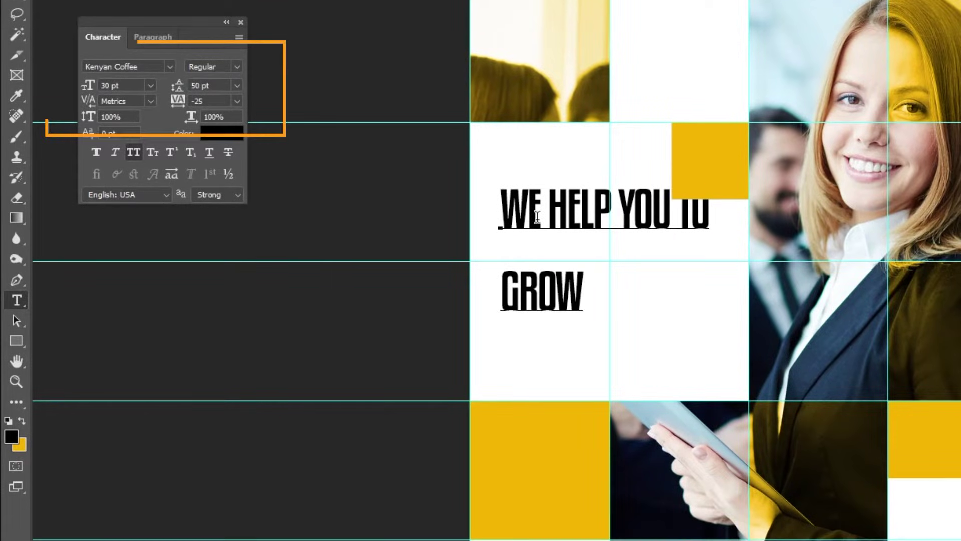
{"action": "key", "text": "Return"}
{"action": "type", "text": "busines"}
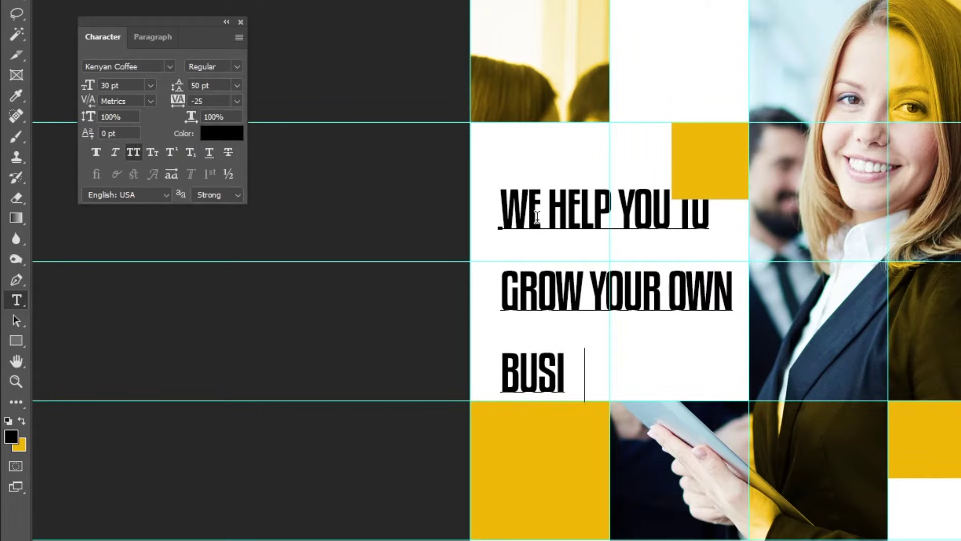
{"action": "type", "text": "s"}
{"action": "key", "text": "ctrl+Return"}
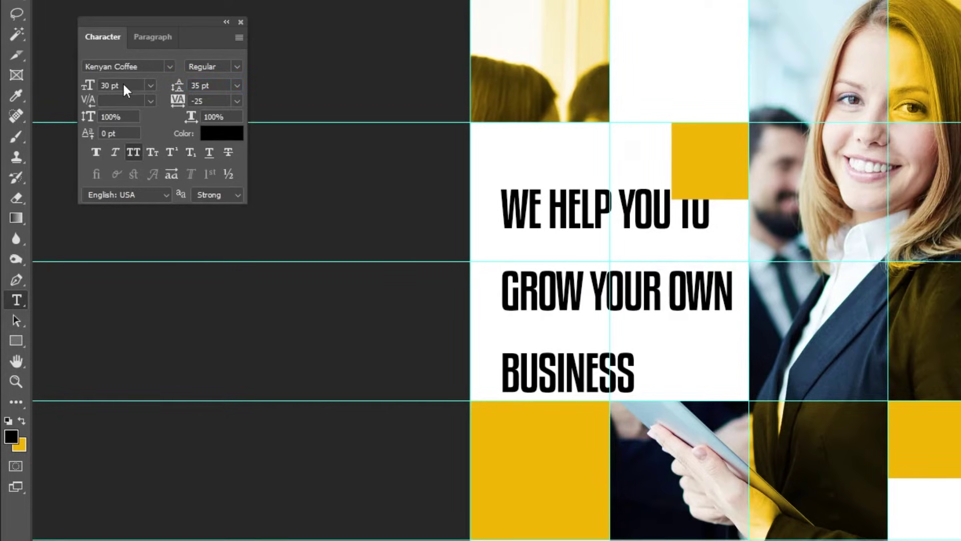
Tighten the headline's leading to 30 pt and move it down clear of the small yellow square, with the guides hidden.
{"action": "key", "text": "Return"}
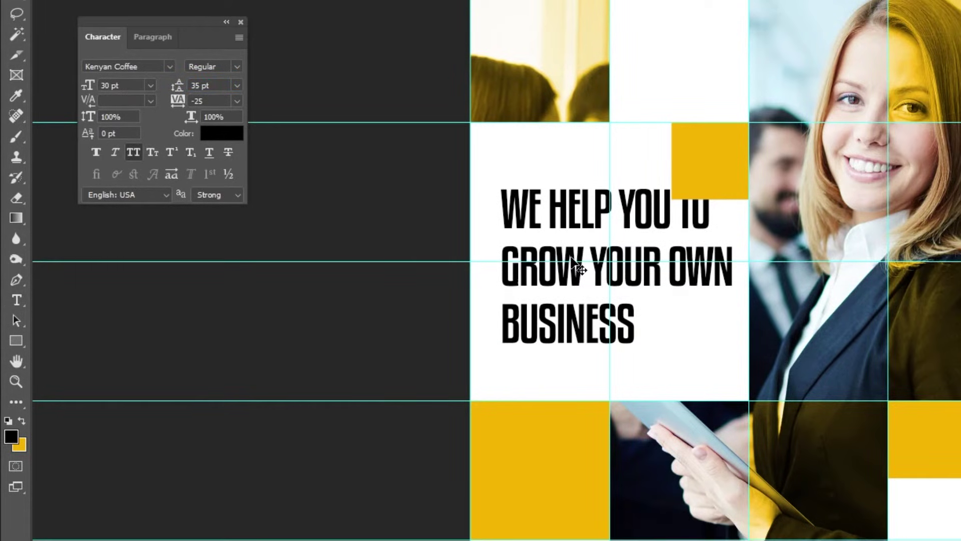
{"action": "left_click_drag", "start_coordinate": [576, 268], "coordinate": [575, 279]}
{"action": "key", "text": "ctrl+h"}
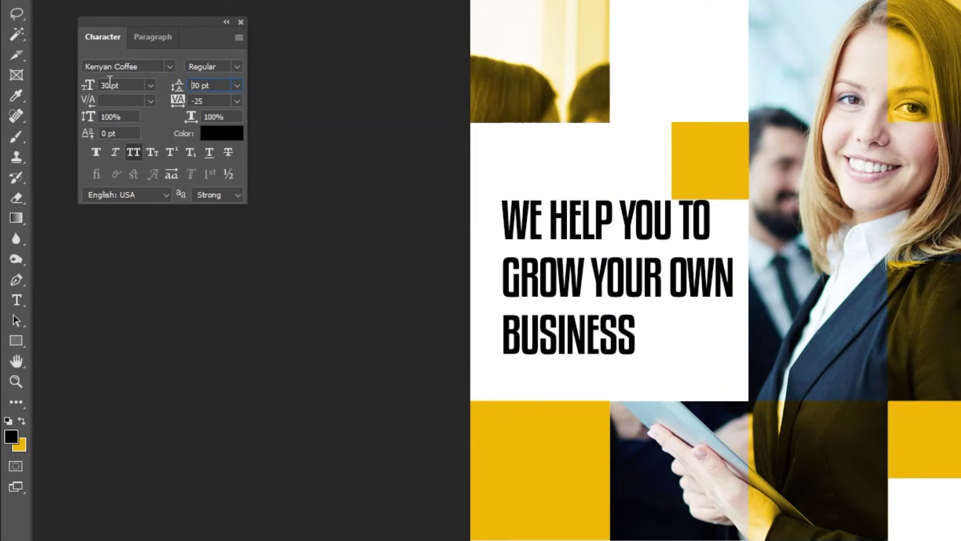
{"action": "key", "text": "Return"}
{"action": "left_click_drag", "start_coordinate": [598, 270], "coordinate": [596, 294]}
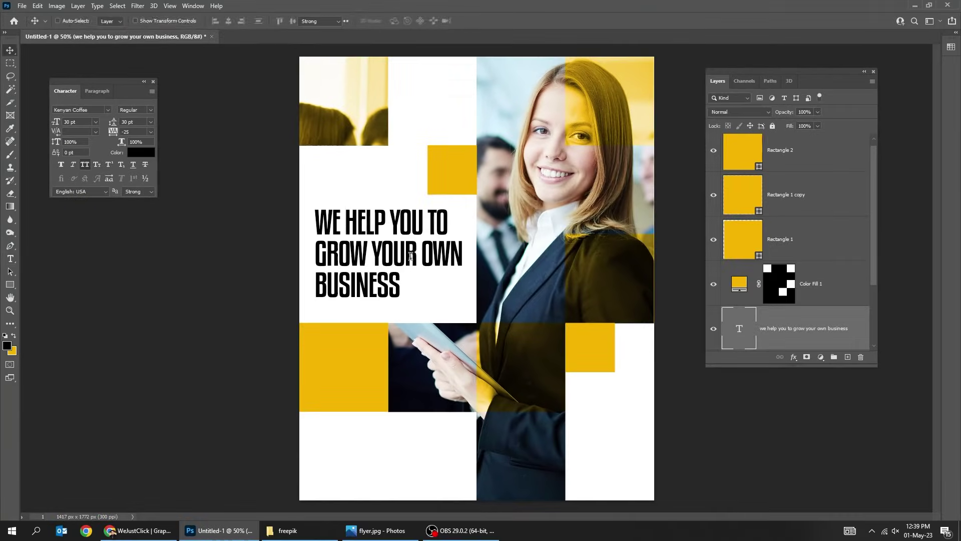
Recolor the word BUSINESS in the headline to the yellow f4b301 sampled from the square.
{"action": "key", "text": "t"}
{"action": "left_click_drag", "start_coordinate": [637, 346], "coordinate": [509, 347]}
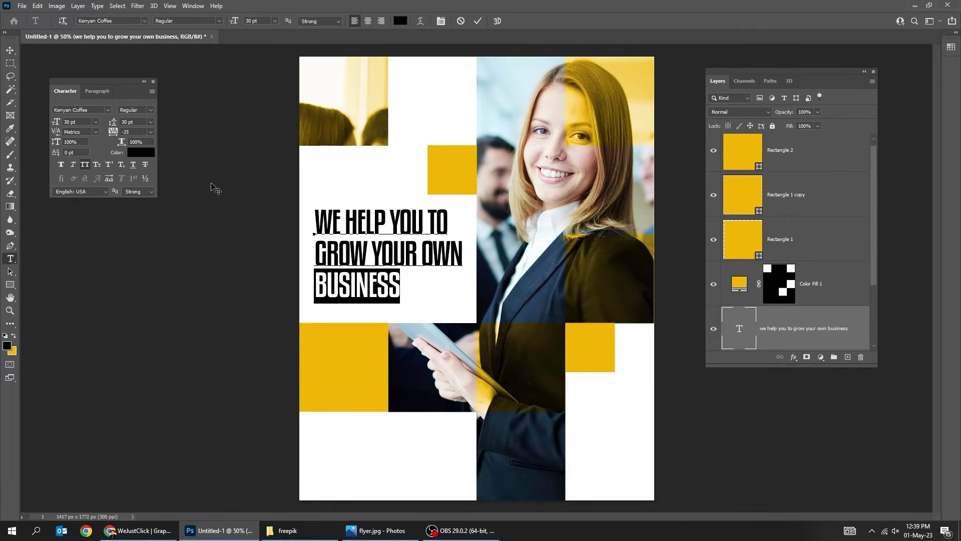
{"action": "left_click", "coordinate": [142, 152]}
{"action": "left_click", "coordinate": [438, 163]}
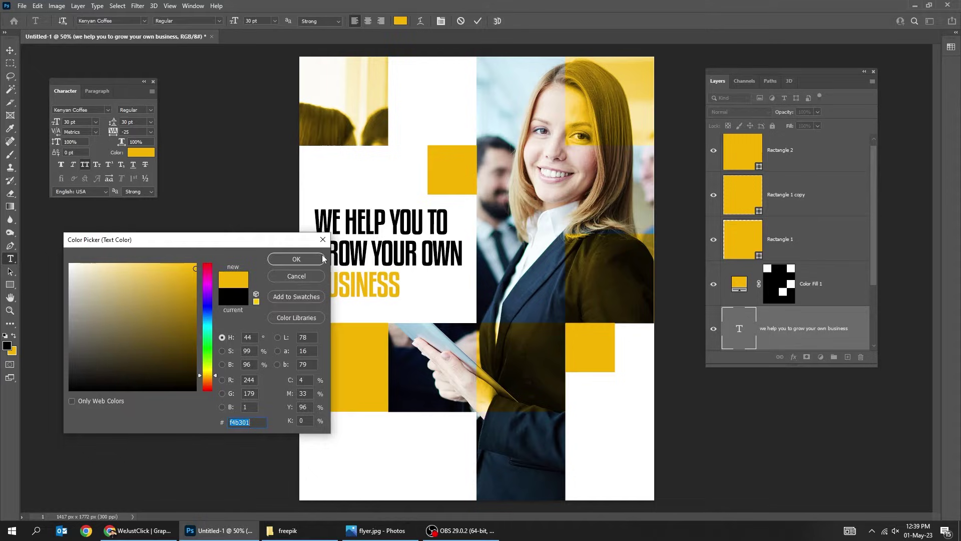
{"action": "left_click", "coordinate": [294, 258]}
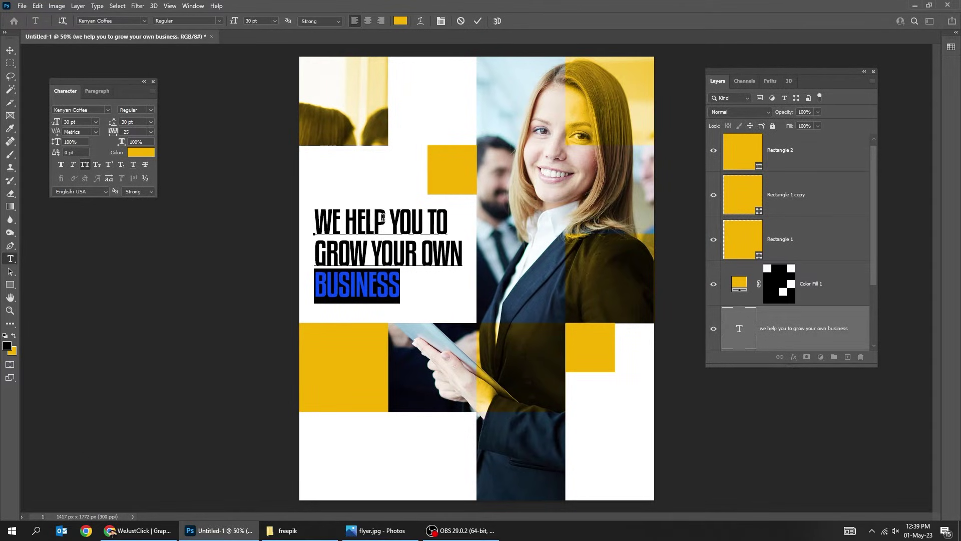
Recolor the word HELP in the headline to the same yellow as the square.
{"action": "left_click_drag", "start_coordinate": [383, 217], "coordinate": [343, 218]}
{"action": "left_click", "coordinate": [149, 153]}
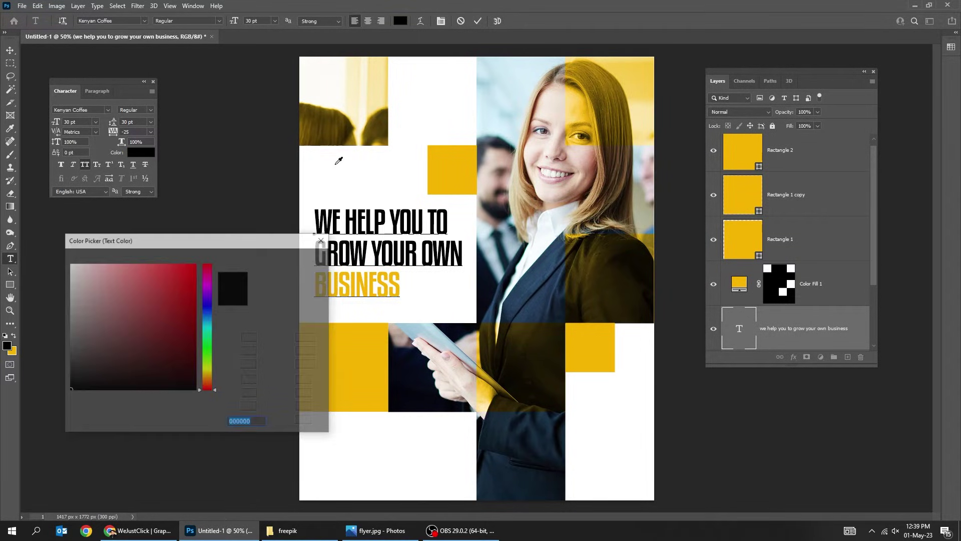
{"action": "left_click", "coordinate": [452, 175]}
{"action": "left_click", "coordinate": [297, 259]}
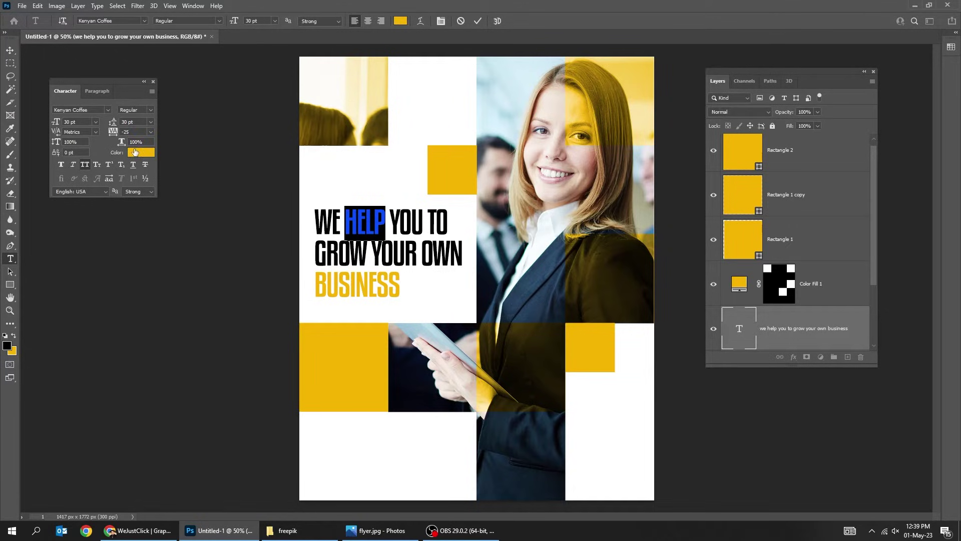
{"action": "key", "text": "ctrl+Return"}
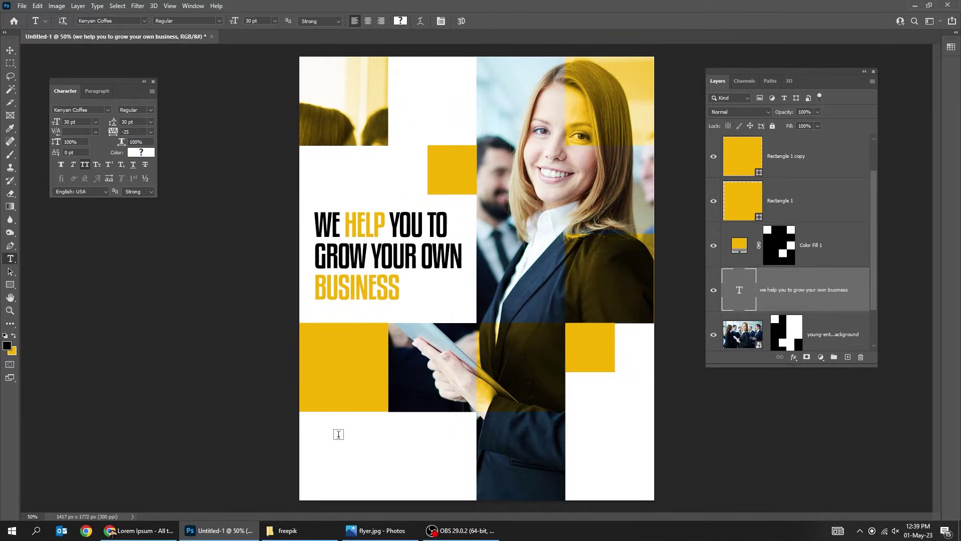
Add a Lorem ipsum paragraph in the white area below the large yellow square, in Poppins Medium, 10 pt with 12 pt leading.
{"action": "left_click_drag", "start_coordinate": [316, 425], "coordinate": [461, 484]}
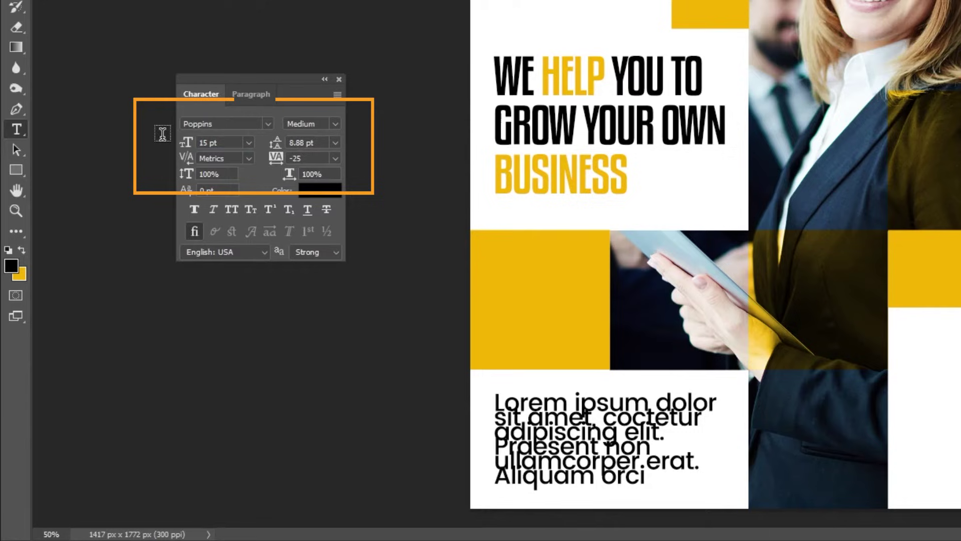
{"action": "type", "text": "10"}
{"action": "key", "text": "Return"}
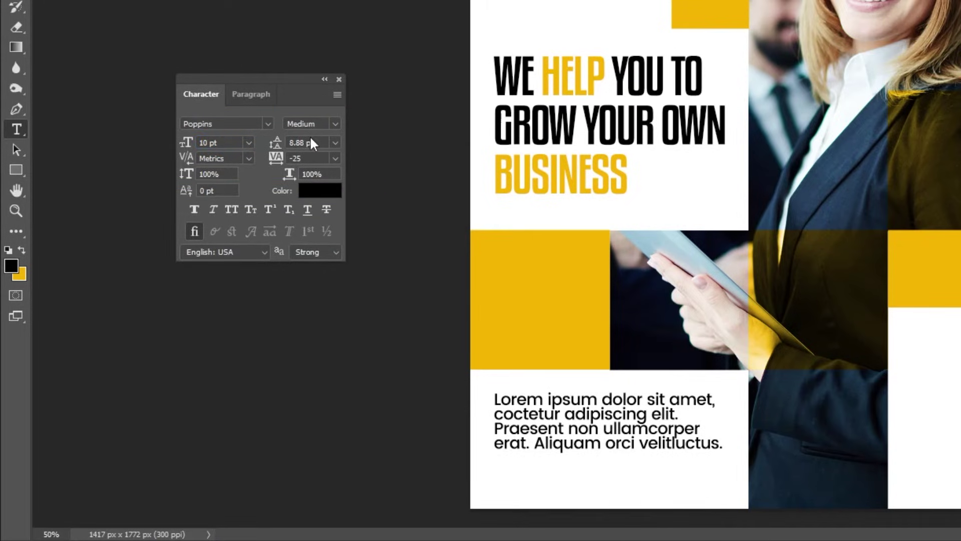
{"action": "key", "text": "Return"}
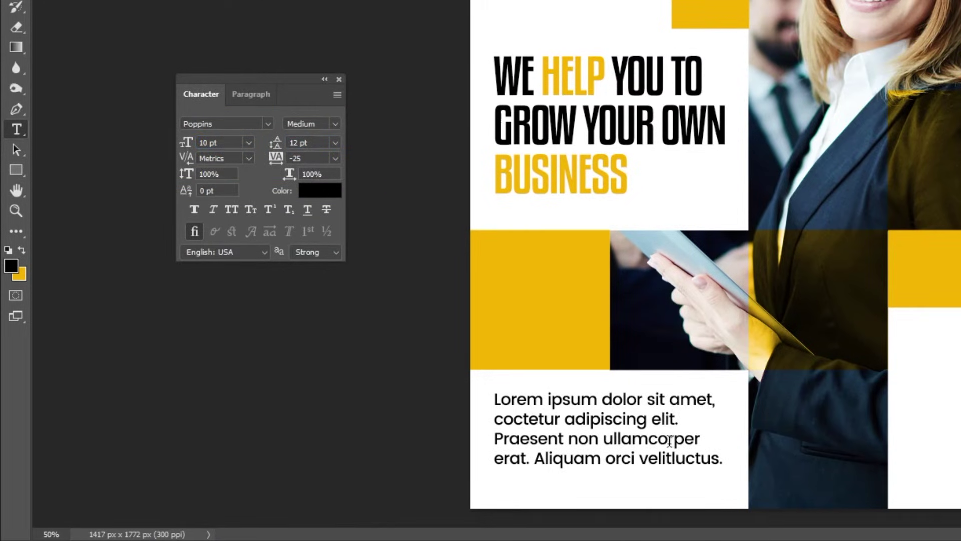
Set the Lorem ipsum paragraph's font size to 9 pt and enlarge its text box.
{"action": "left_click_drag", "start_coordinate": [725, 486], "coordinate": [726, 496]}
{"action": "key", "text": "ctrl+Return"}
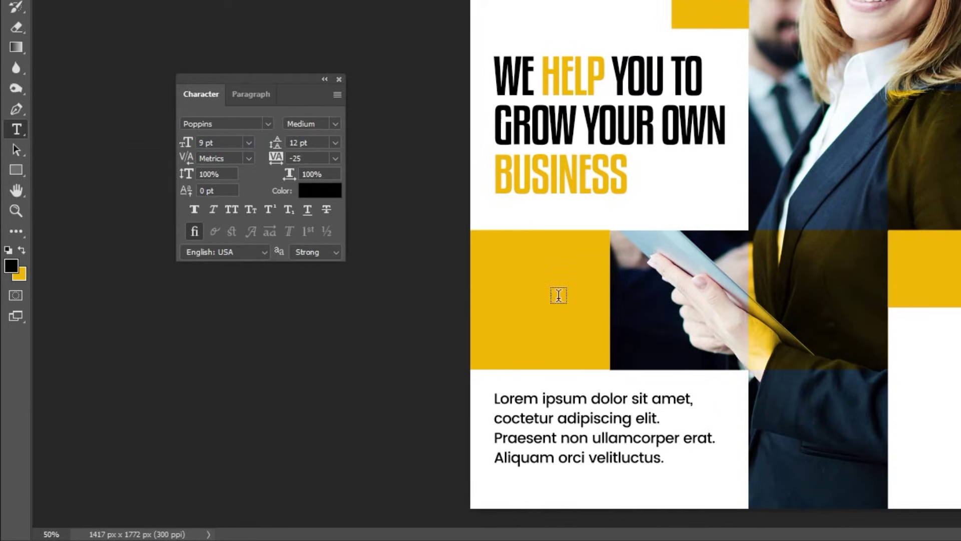
{"action": "left_click_drag", "start_coordinate": [725, 496], "coordinate": [734, 502]}
{"action": "key", "text": "ctrl+Return"}
Nudge the Lorem ipsum paragraph down and scale it down slightly, to 8.81 pt text.
{"action": "key", "text": "v"}
{"action": "key", "text": "Down"}
{"action": "key", "text": "Down"}
{"action": "key", "text": "Down"}
{"action": "key", "text": "Down"}
{"action": "key", "text": "Down"}
{"action": "key", "text": "Down"}
{"action": "key", "text": "Down"}
{"action": "key", "text": "Down"}
{"action": "key", "text": "Down"}
{"action": "key", "text": "Down"}
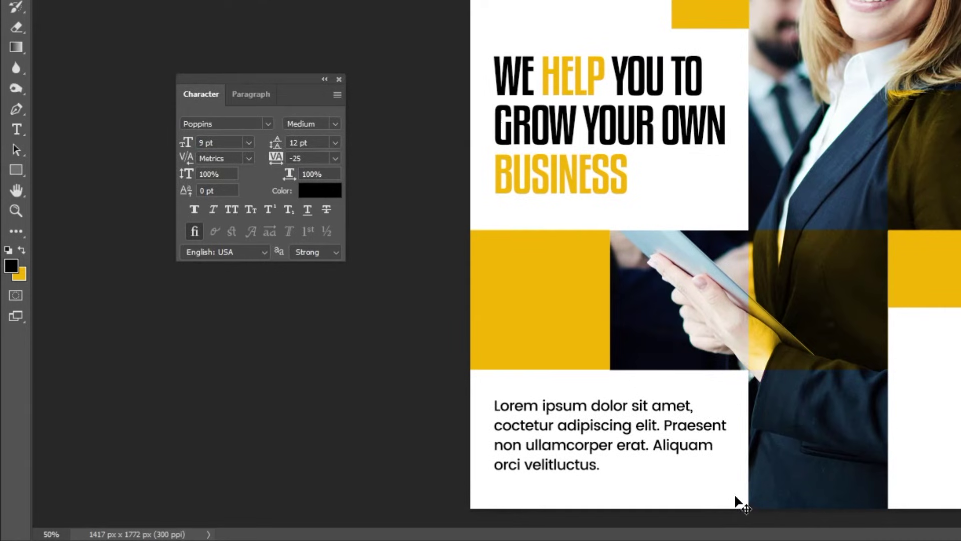
{"action": "key", "text": "ctrl+t"}
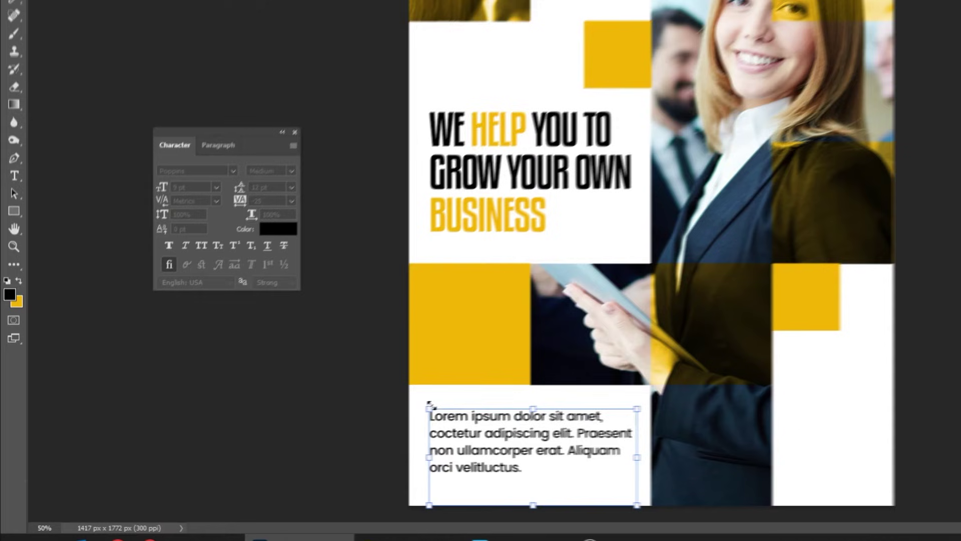
{"action": "left_click_drag", "start_coordinate": [495, 396], "coordinate": [500, 398]}
{"action": "key", "text": "Return"}
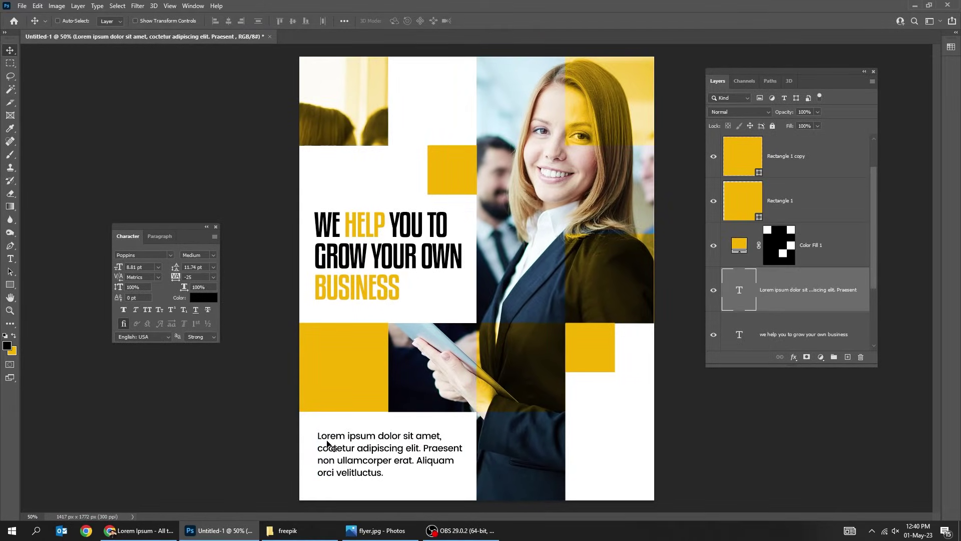
Select the paragraph and headline layers together and align their left edges.
{"action": "right_click", "coordinate": [332, 436]}
{"action": "left_click", "coordinate": [339, 340]}
{"action": "right_click", "coordinate": [337, 300]}
{"action": "left_click", "coordinate": [337, 302], "text": "shift"}
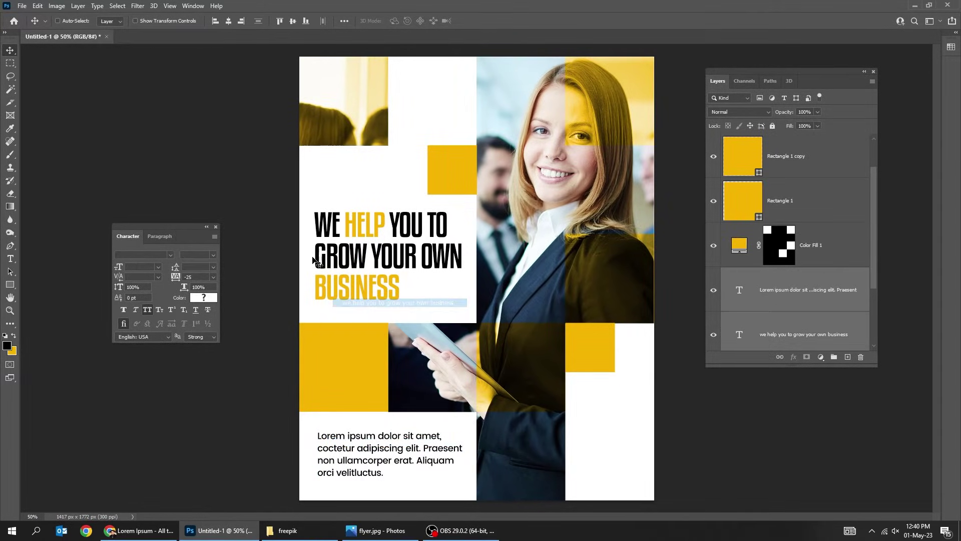
{"action": "left_click", "coordinate": [216, 22]}
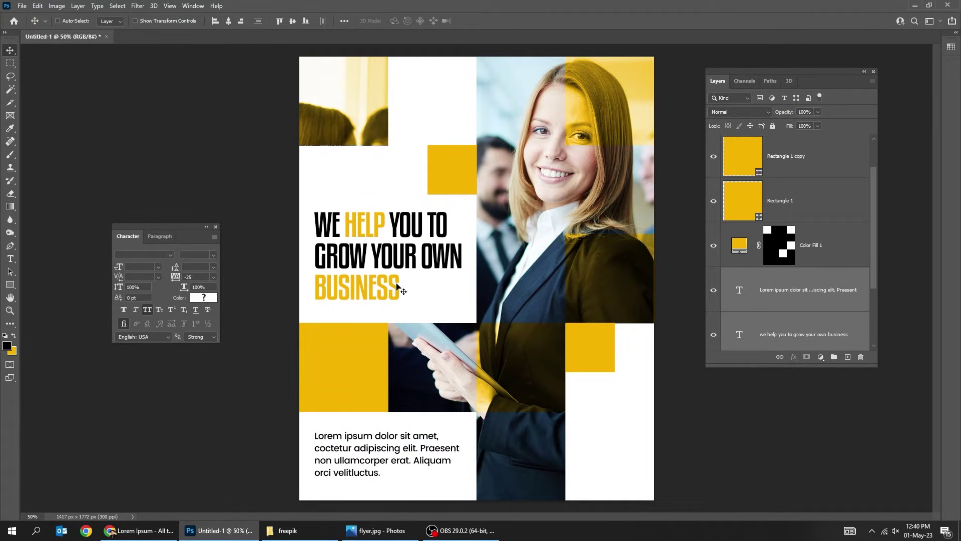
Duplicate the headline below the small yellow square in column 4 and replace the copy's text with "29 April 2023" on three lines.
{"action": "right_click", "coordinate": [378, 259]}
{"action": "left_click", "coordinate": [387, 264]}
{"action": "left_click_drag", "start_coordinate": [387, 264], "coordinate": [644, 419]}
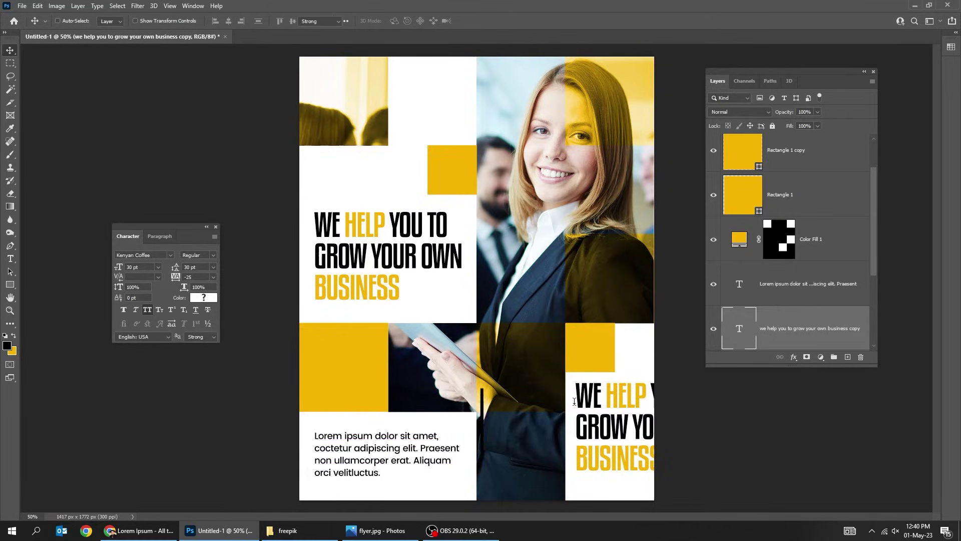
{"action": "key", "text": "t"}
{"action": "left_click", "coordinate": [593, 395]}
{"action": "key", "text": "ctrl+a"}
{"action": "type", "text": "29"}
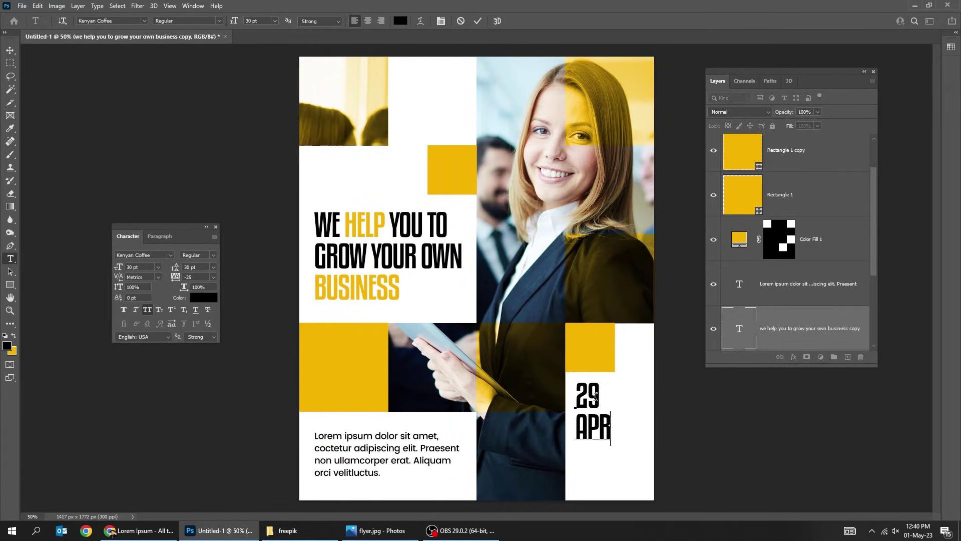
Recolor "2023" in the date text to the same yellow as the accent squares.
{"action": "left_click_drag", "start_coordinate": [624, 453], "coordinate": [551, 456]}
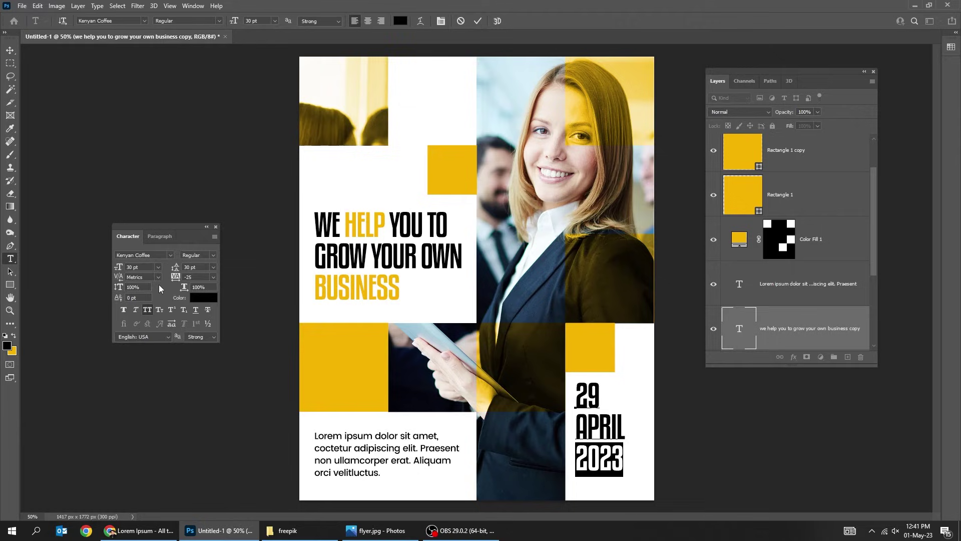
{"action": "left_click", "coordinate": [200, 297]}
{"action": "left_click", "coordinate": [591, 344]}
{"action": "key", "text": "Return"}
{"action": "left_click", "coordinate": [619, 461]}
{"action": "key", "text": "ctrl+Return"}
Move the date text toward the middle of its column 4 cell and center-align its three lines.
{"action": "key", "text": "v"}
{"action": "left_click_drag", "start_coordinate": [614, 445], "coordinate": [637, 447]}
{"action": "left_click", "coordinate": [161, 236]}
{"action": "left_click", "coordinate": [137, 254]}
{"action": "left_click", "coordinate": [128, 237]}
Add a Poppins Medium text line "Lorem ipsum dolor" above the headline and scale it up to 9.75 pt.
{"action": "key", "text": "t"}
{"action": "left_click", "coordinate": [324, 171]}
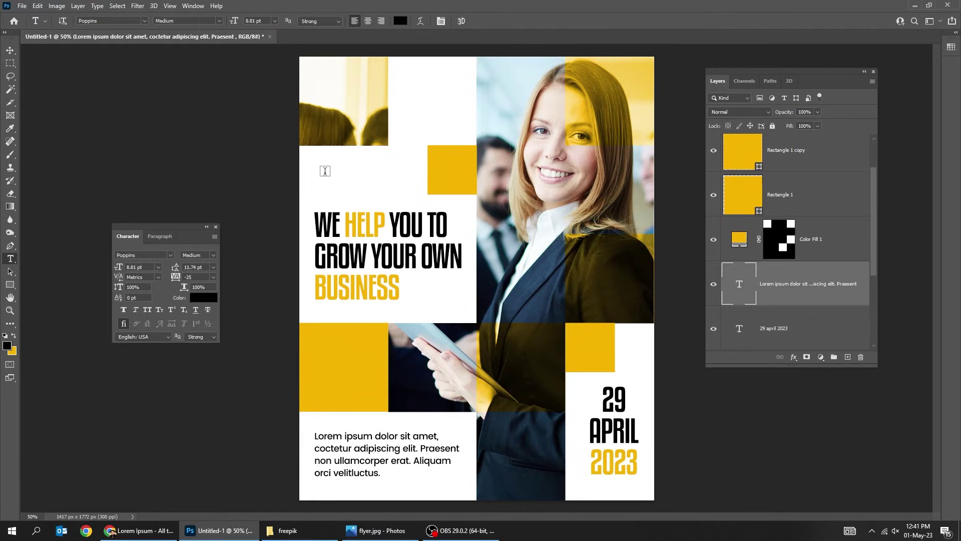
{"action": "key", "text": "ctrl+Return"}
{"action": "key", "text": "ctrl+t"}
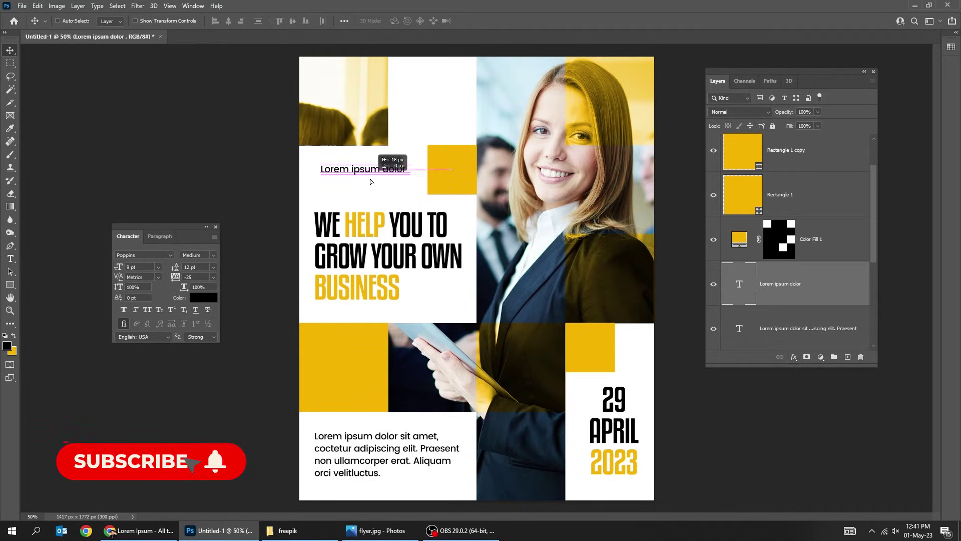
{"action": "left_click_drag", "start_coordinate": [410, 178], "coordinate": [416, 179]}
{"action": "key", "text": "Return"}
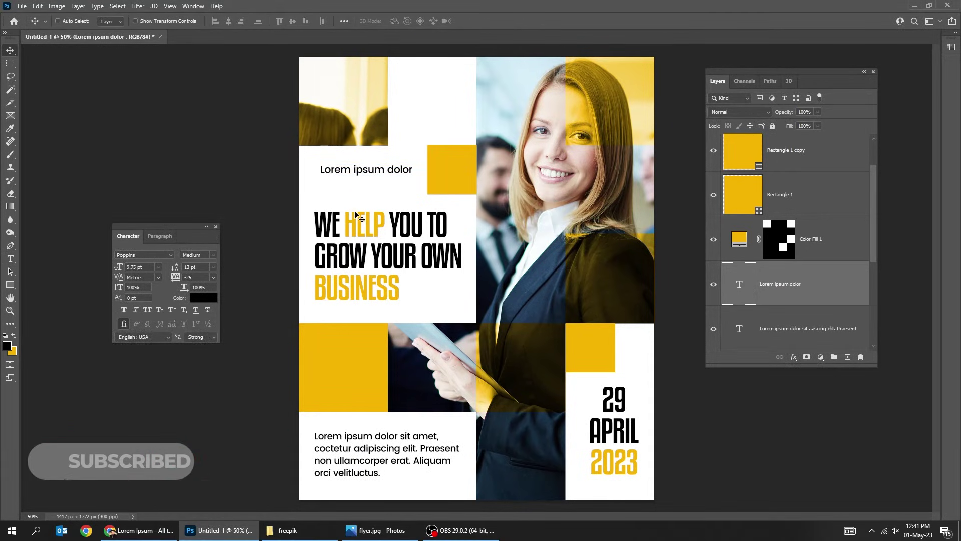
Align the left edges of the "Lorem ipsum dolor" line and the headline, and enlarge the line to 10.5 pt.
{"action": "right_click", "coordinate": [346, 224], "text": "shift"}
{"action": "left_click", "coordinate": [357, 230], "text": "shift"}
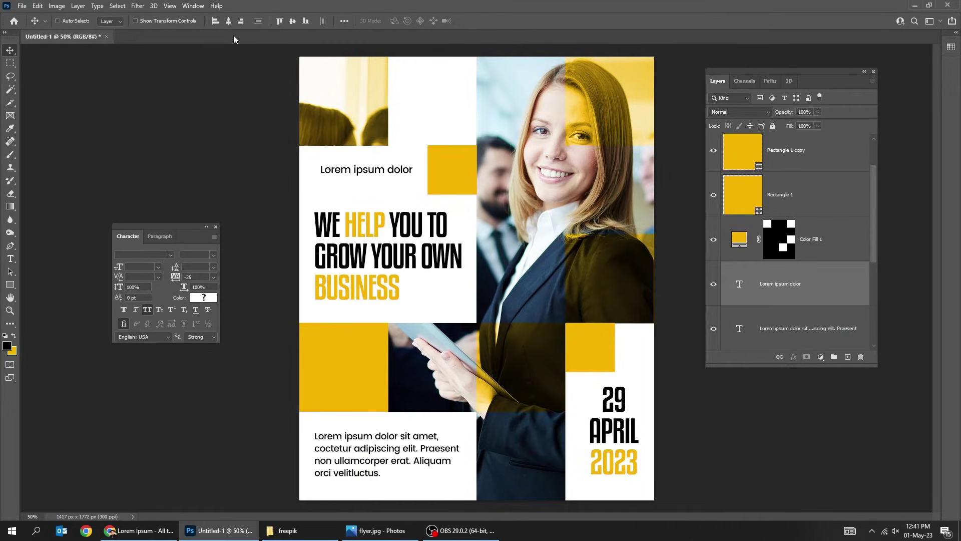
{"action": "right_click", "coordinate": [377, 170]}
{"action": "left_click", "coordinate": [382, 175]}
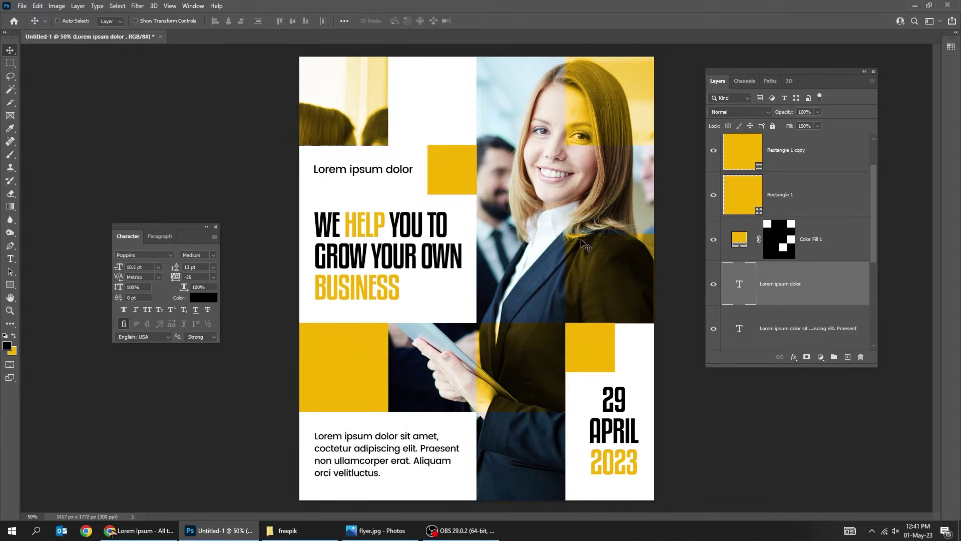
Select three photo cells along the guides: column 3 row 1, column 4 row 2 and column 2 row 4.
{"action": "key", "text": "ctrl+semicolon"}
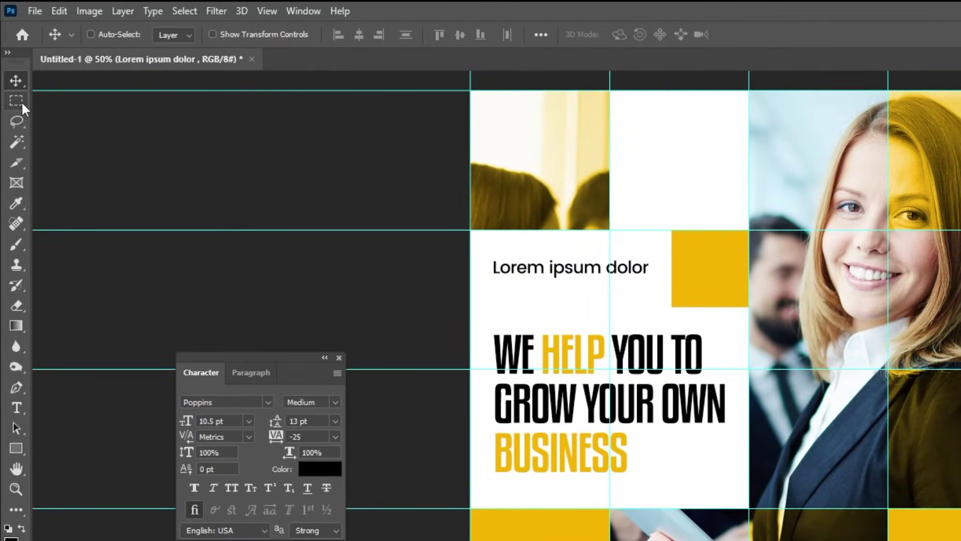
{"action": "left_click", "coordinate": [20, 100]}
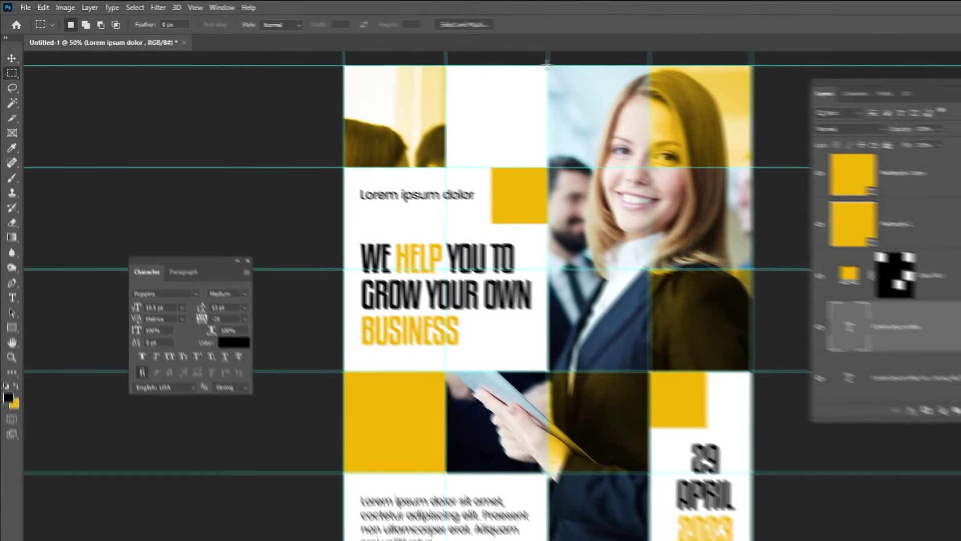
{"action": "left_click_drag", "start_coordinate": [748, 90], "coordinate": [878, 211]}
{"action": "left_click_drag", "start_coordinate": [559, 134], "coordinate": [643, 239]}
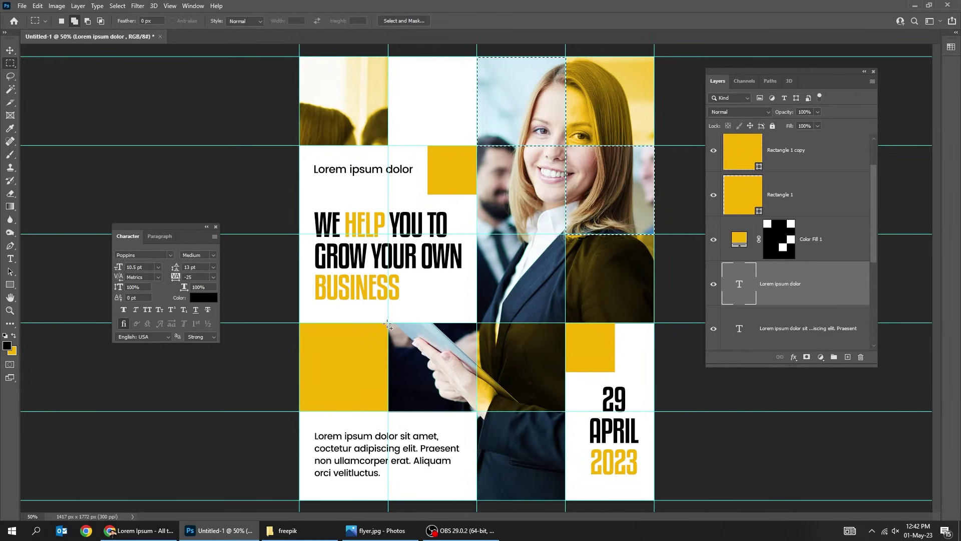
{"action": "left_click_drag", "start_coordinate": [424, 360], "coordinate": [481, 414]}
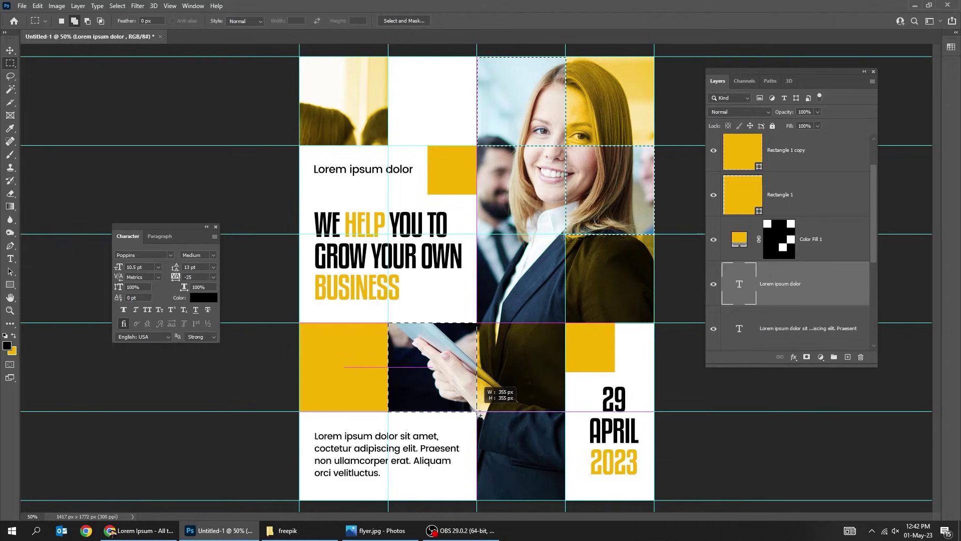
Add a Black & White adjustment layer above the office photo, limited to the selected cells.
{"action": "scroll", "coordinate": [796, 279], "scroll_direction": "down", "scroll_amount": 5}
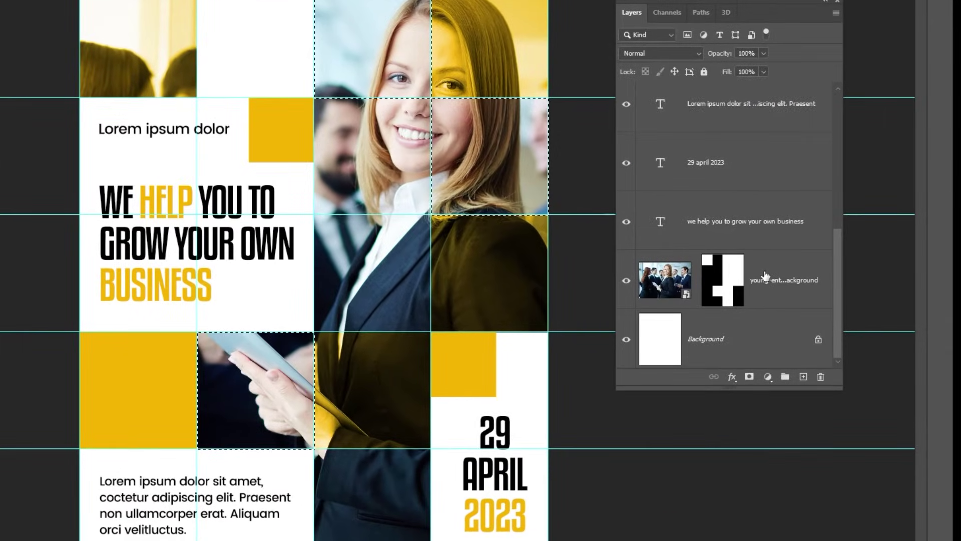
{"action": "left_click", "coordinate": [818, 283]}
{"action": "left_click", "coordinate": [767, 377]}
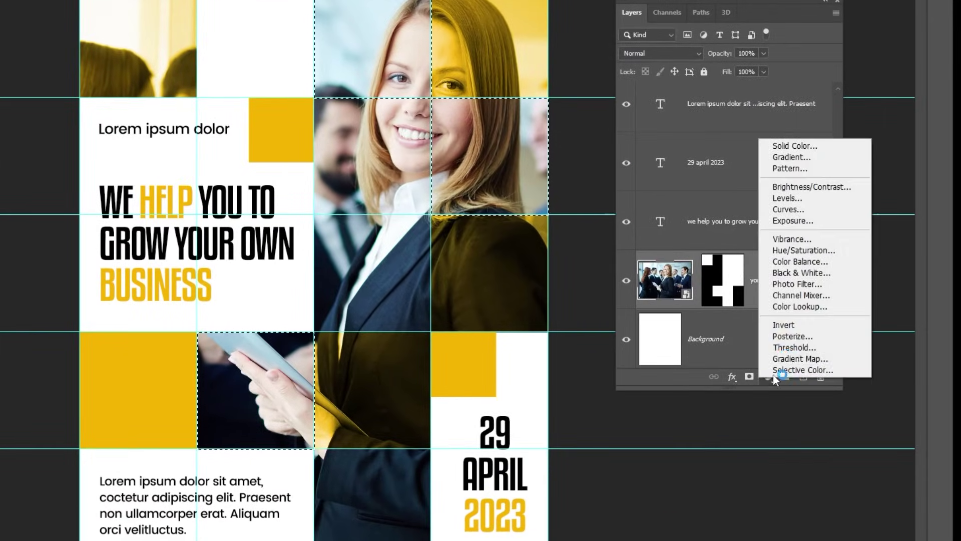
{"action": "left_click", "coordinate": [787, 273]}
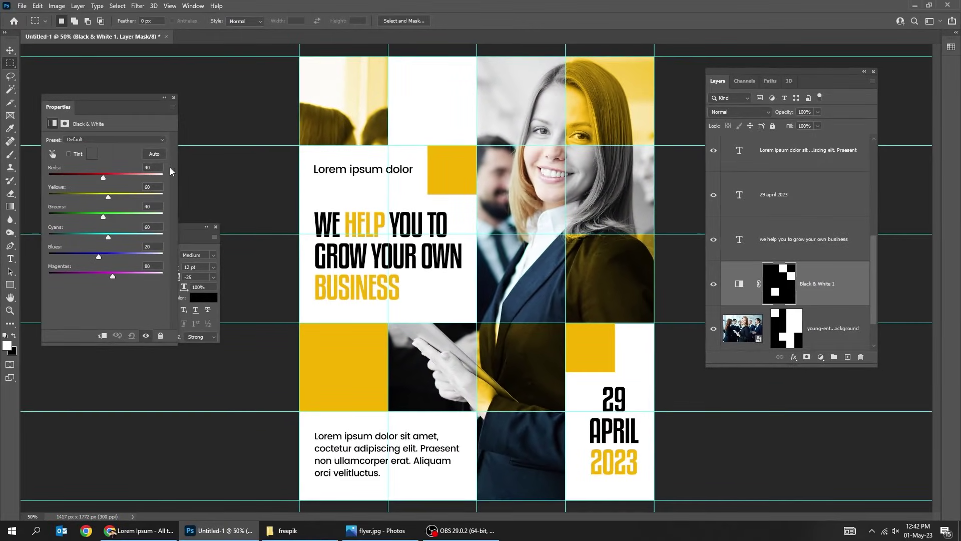
{"action": "left_click", "coordinate": [173, 98]}
{"action": "left_click", "coordinate": [216, 227]}
{"action": "key", "text": "v"}
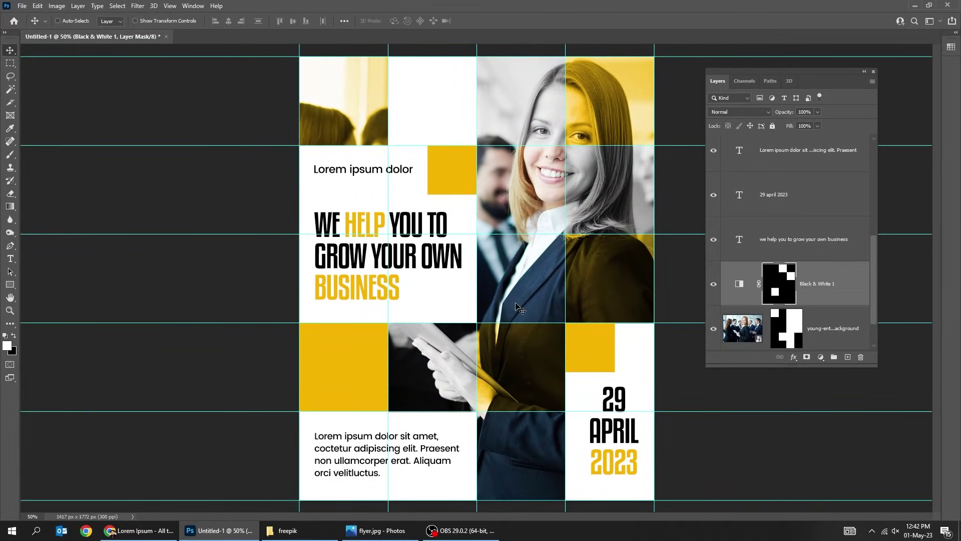
Set up the Line tool with no fill and a white 2 px stroke, keeping the guides visible.
{"action": "key", "text": "ctrl+semicolon"}
{"action": "key", "text": "ctrl+semicolon"}
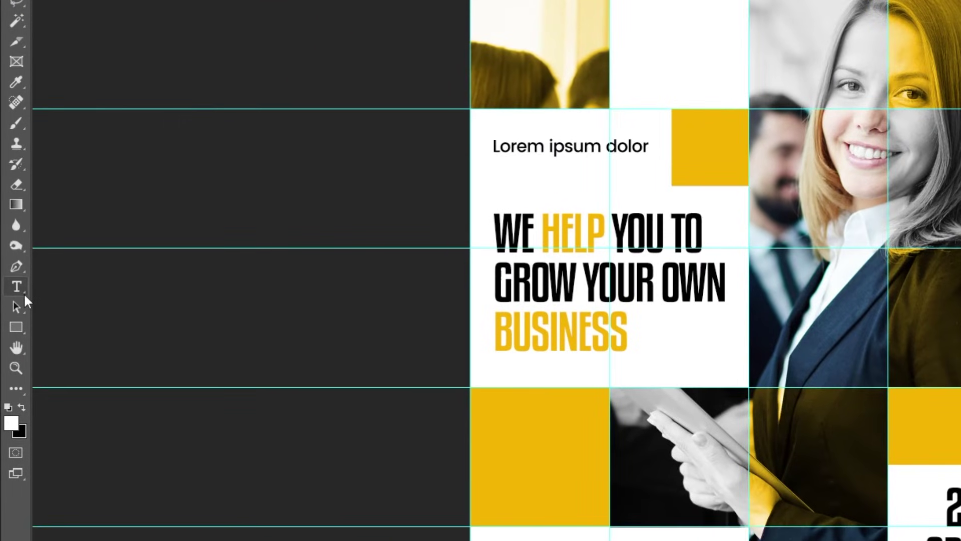
{"action": "right_click", "coordinate": [25, 331]}
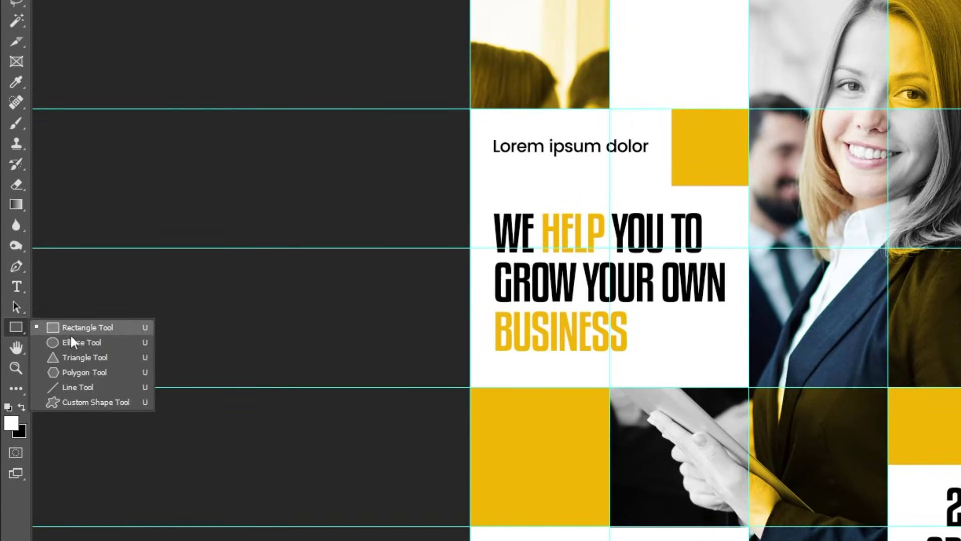
{"action": "left_click", "coordinate": [80, 386]}
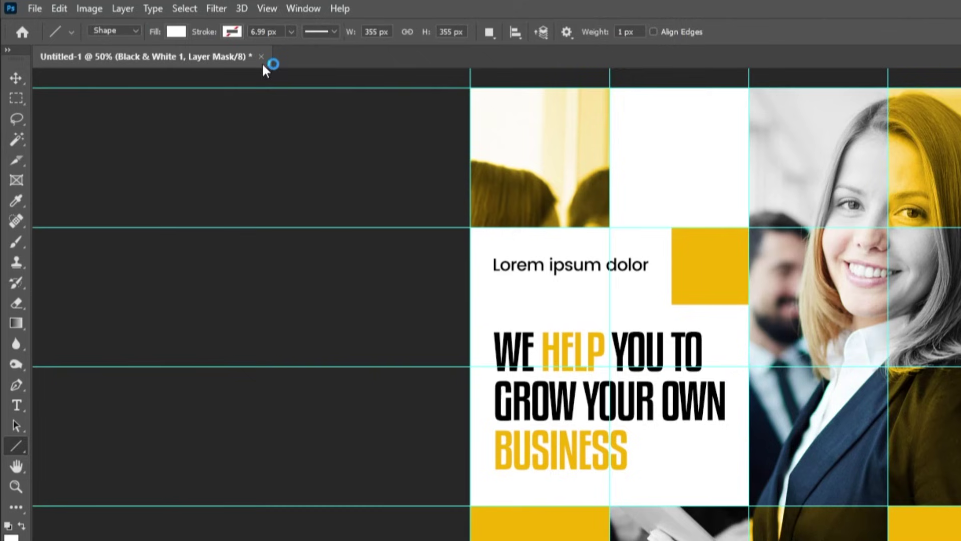
{"action": "left_click", "coordinate": [176, 35]}
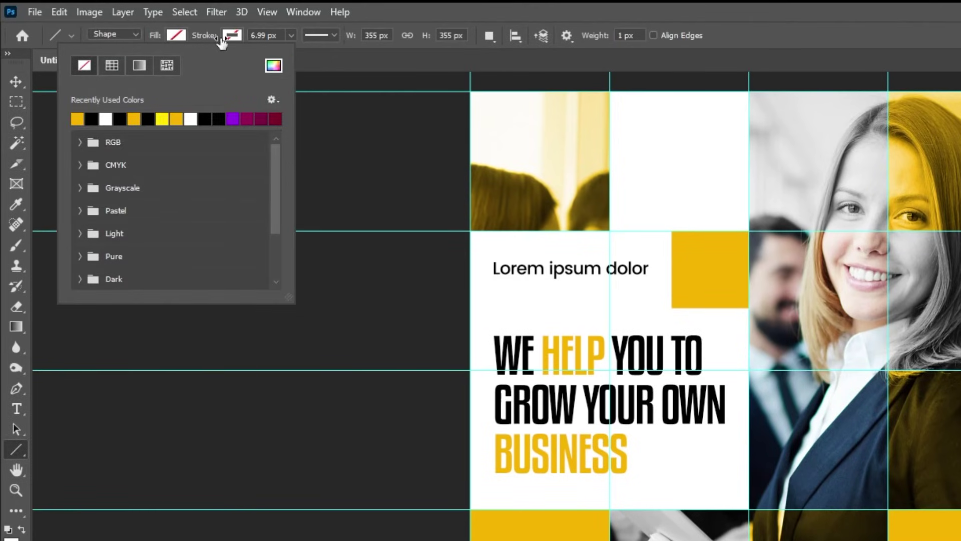
{"action": "left_click", "coordinate": [224, 37]}
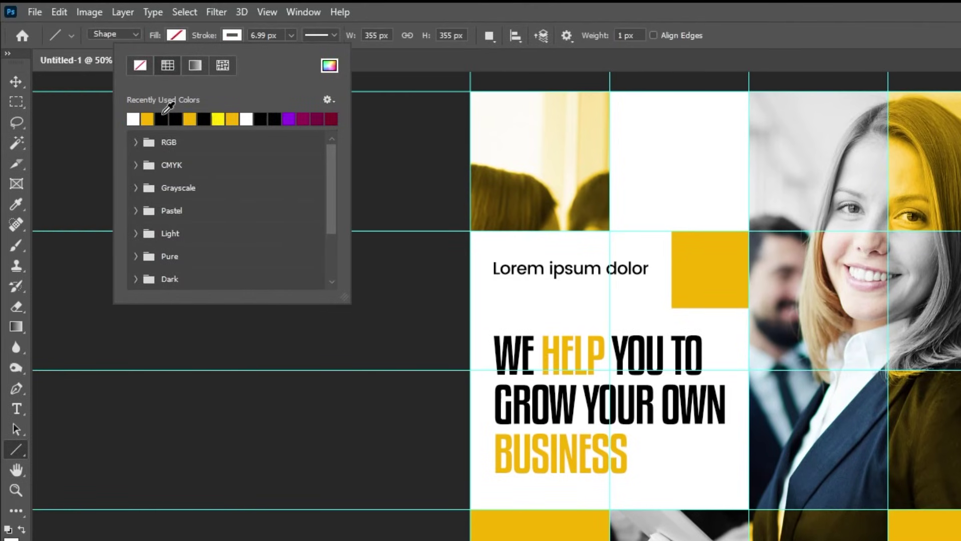
{"action": "left_click", "coordinate": [237, 33]}
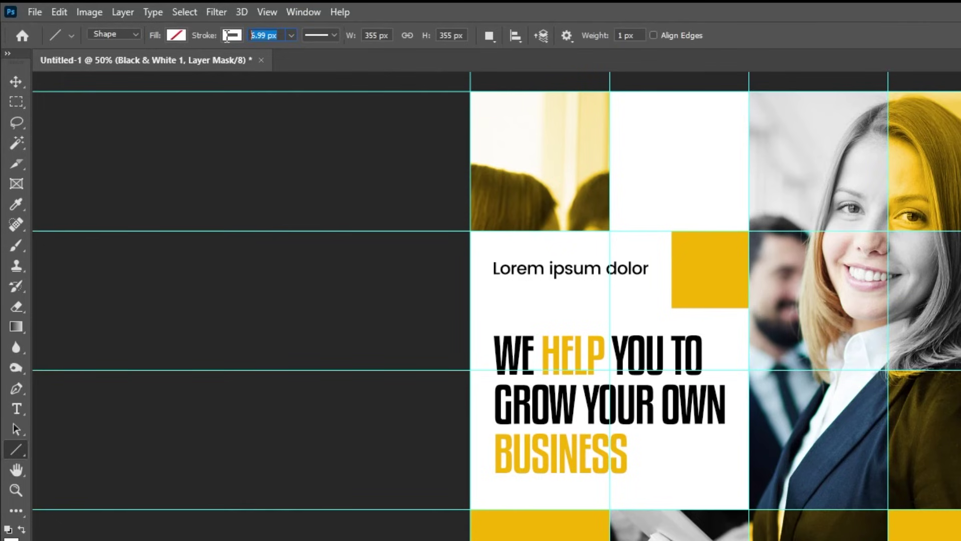
{"action": "key", "text": "ctrl+semicolon"}
{"action": "type", "text": "2"}
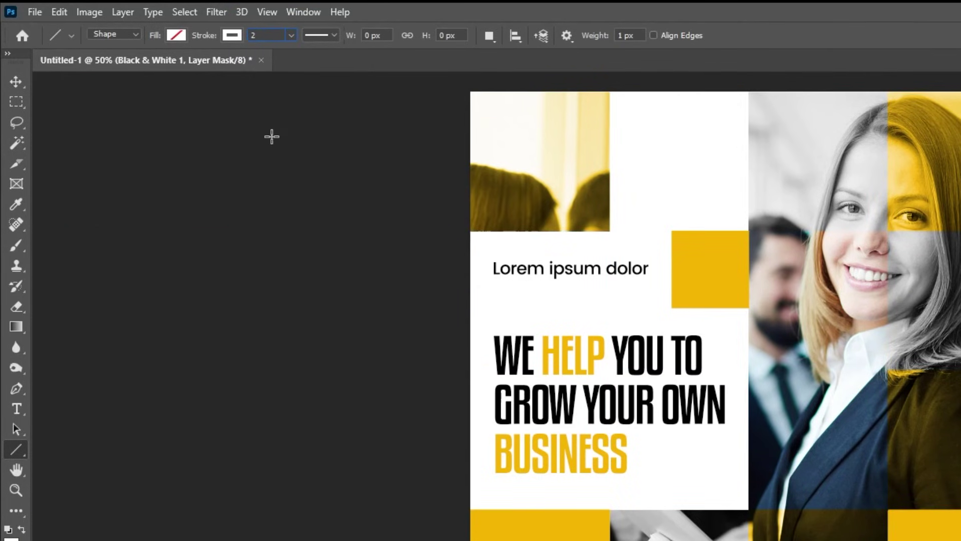
{"action": "key", "text": "Tab"}
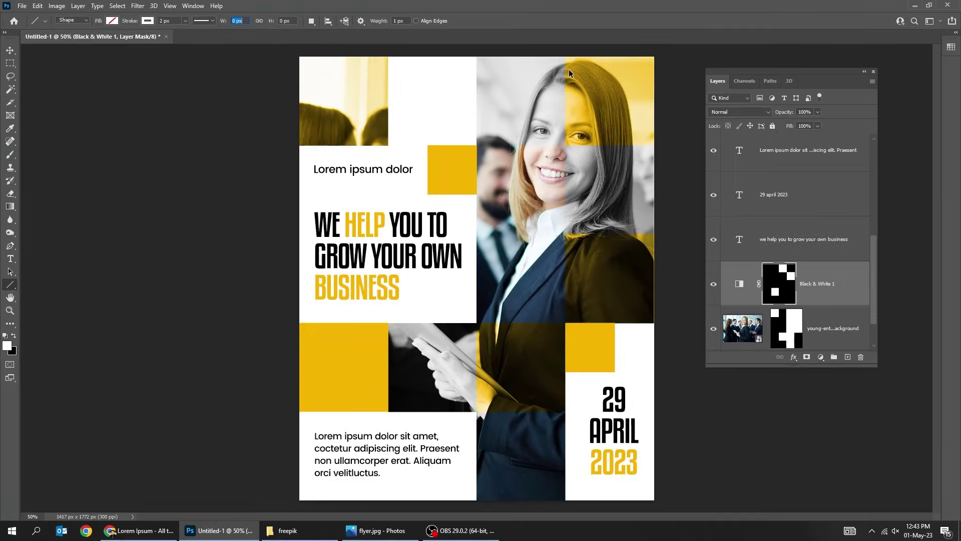
{"action": "key", "text": "ctrl+semicolon"}
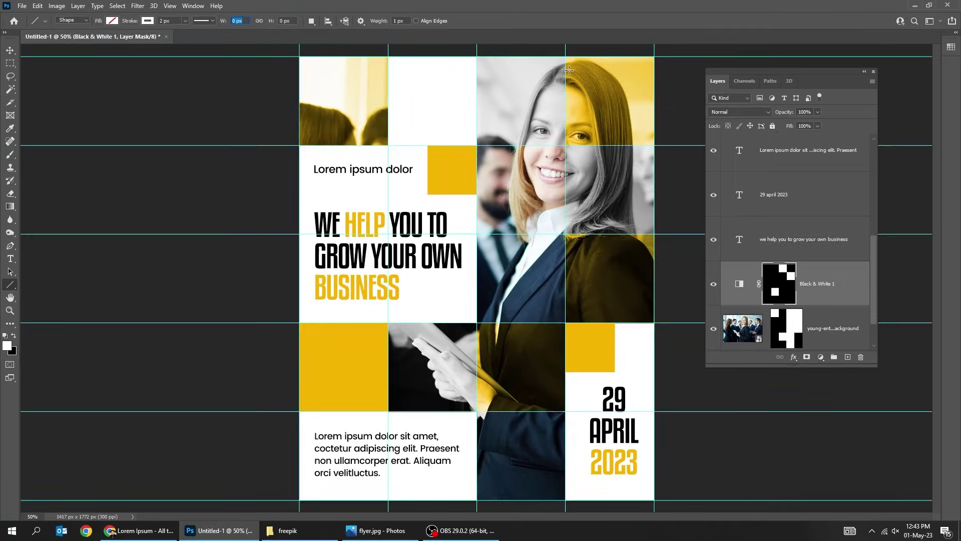
Draw a vertical white line about 1063 px long between columns 3 and 4, from the top edge to the end of row 3, and hide the guides.
{"action": "left_click_drag", "start_coordinate": [566, 56], "coordinate": [566, 210]}
{"action": "left_click_drag", "start_coordinate": [569, 311], "coordinate": [566, 322]}
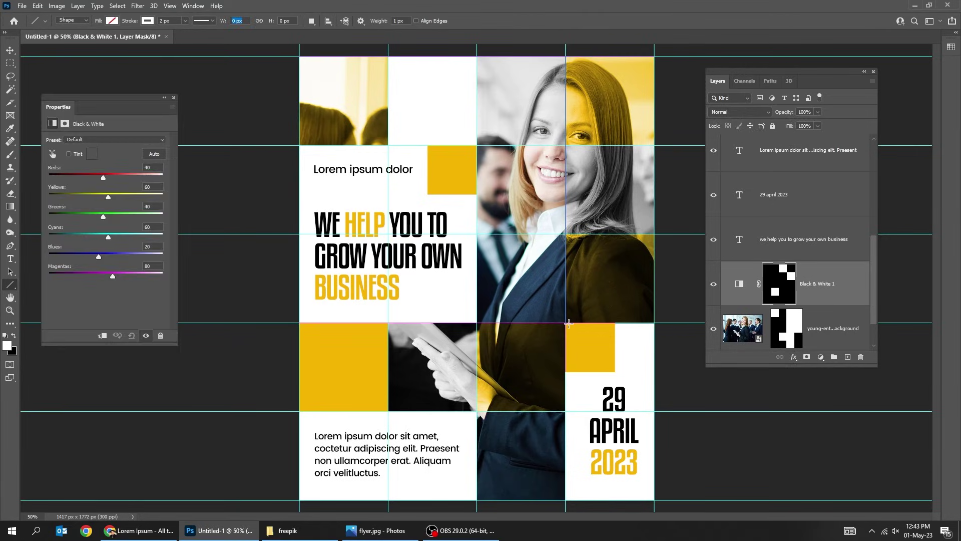
{"action": "left_click", "coordinate": [173, 99]}
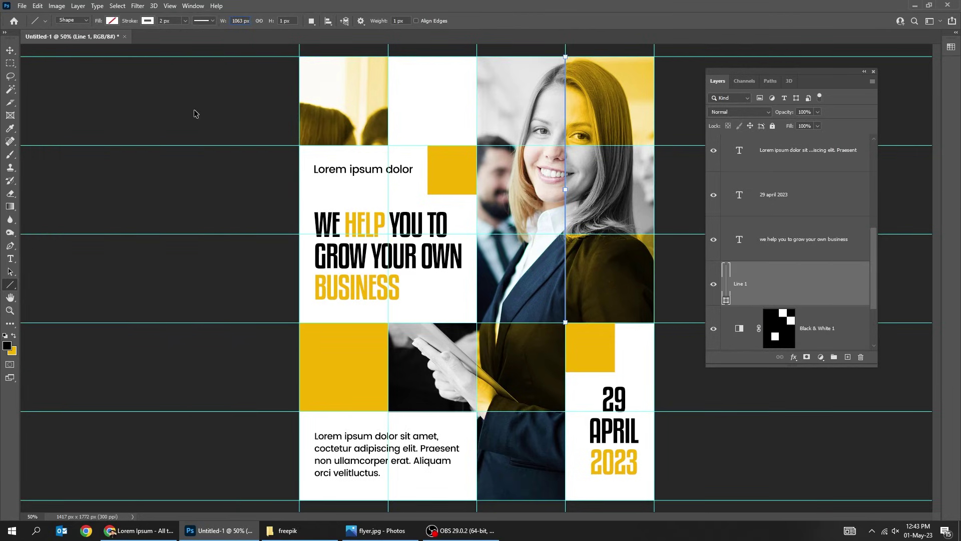
{"action": "key", "text": "ctrl+semicolon"}
{"action": "key", "text": "v"}
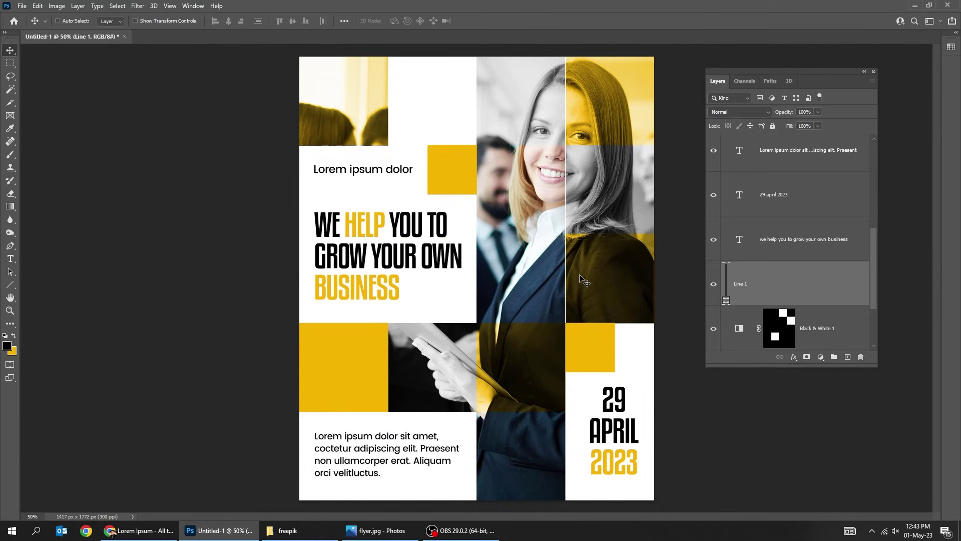
Bring the vertical line's layer to the top of the layer stack.
{"action": "left_click", "coordinate": [595, 268], "text": "ctrl"}
{"action": "left_click_drag", "start_coordinate": [596, 230], "coordinate": [568, 272]}
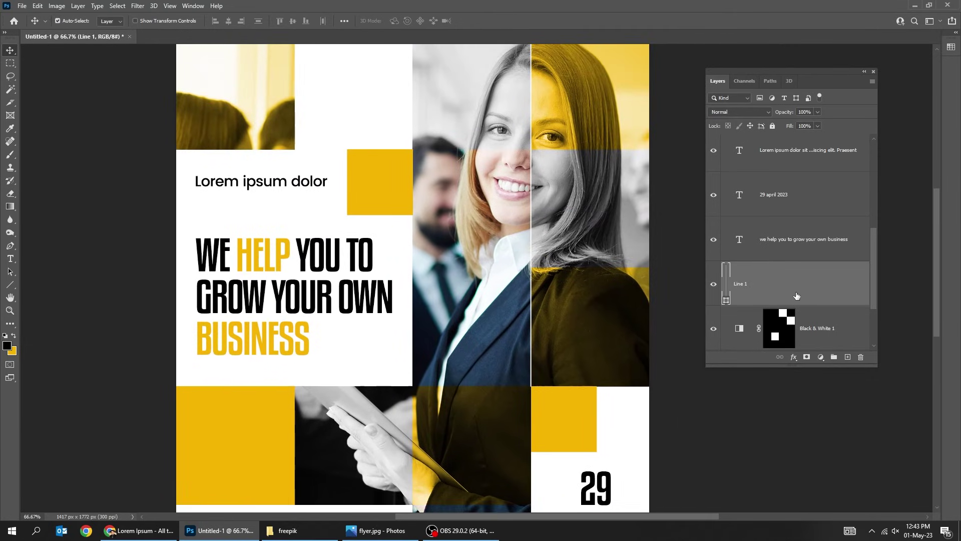
{"action": "key", "text": "ctrl+shift+bracketright"}
Extend the vertical line down to the flyer's bottom edge and duplicate it onto the boundary between columns 2 and 3.
{"action": "scroll", "coordinate": [569, 362], "scroll_direction": "down", "scroll_amount": 5}
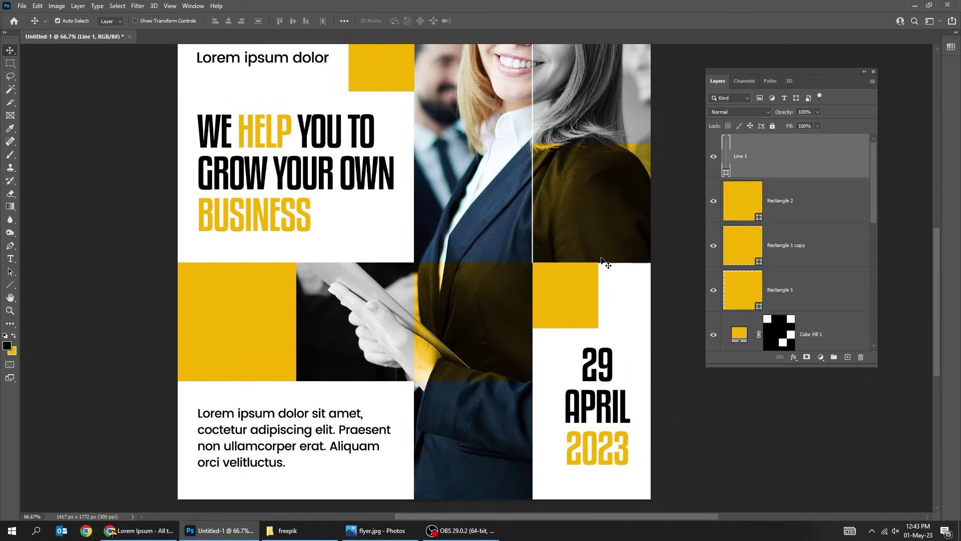
{"action": "key", "text": "ctrl+t"}
{"action": "scroll", "coordinate": [536, 230], "scroll_direction": "down", "scroll_amount": 3}
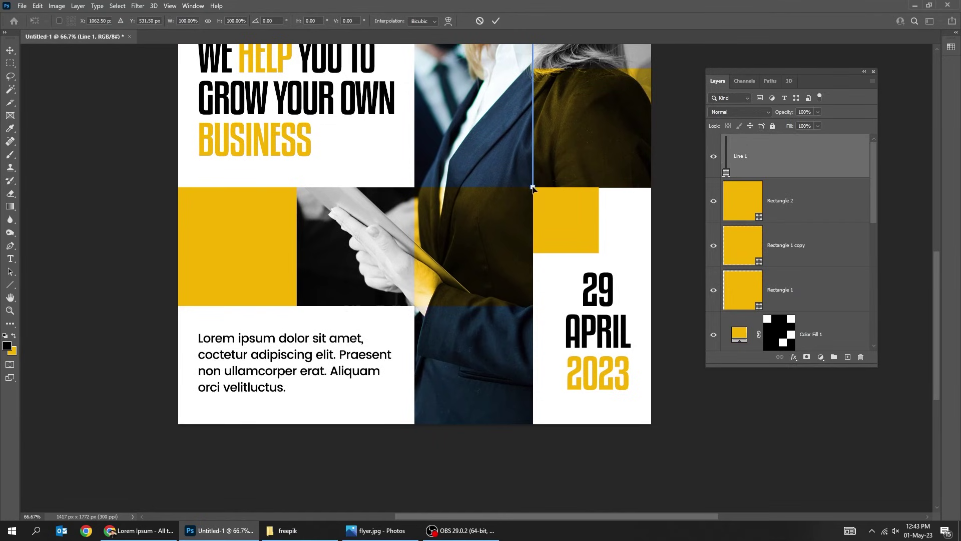
{"action": "left_click_drag", "start_coordinate": [531, 274], "coordinate": [531, 449]}
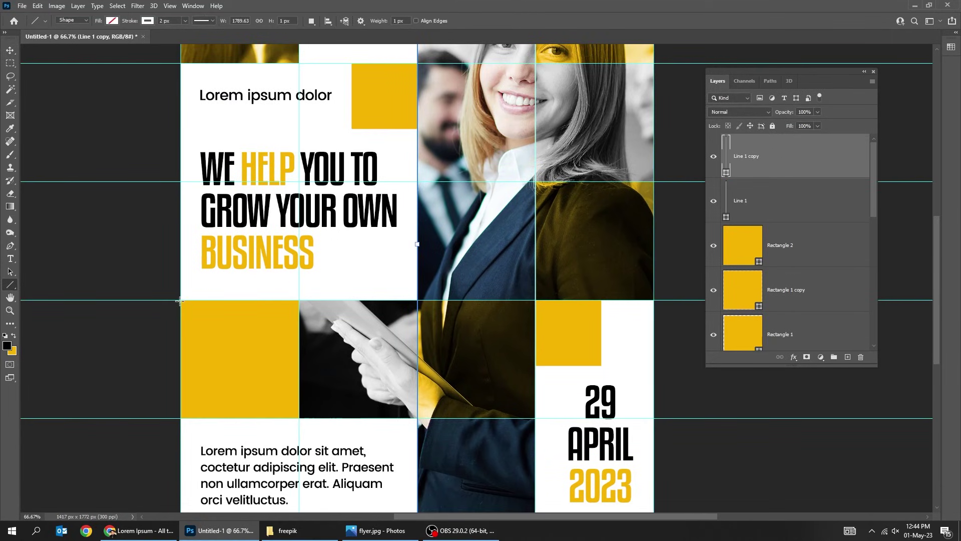
Draw white horizontal lines across the full width below row 3 and across columns 1 to 3 below row 4.
{"action": "left_click_drag", "start_coordinate": [180, 300], "coordinate": [562, 307]}
{"action": "left_click_drag", "start_coordinate": [636, 304], "coordinate": [653, 300]}
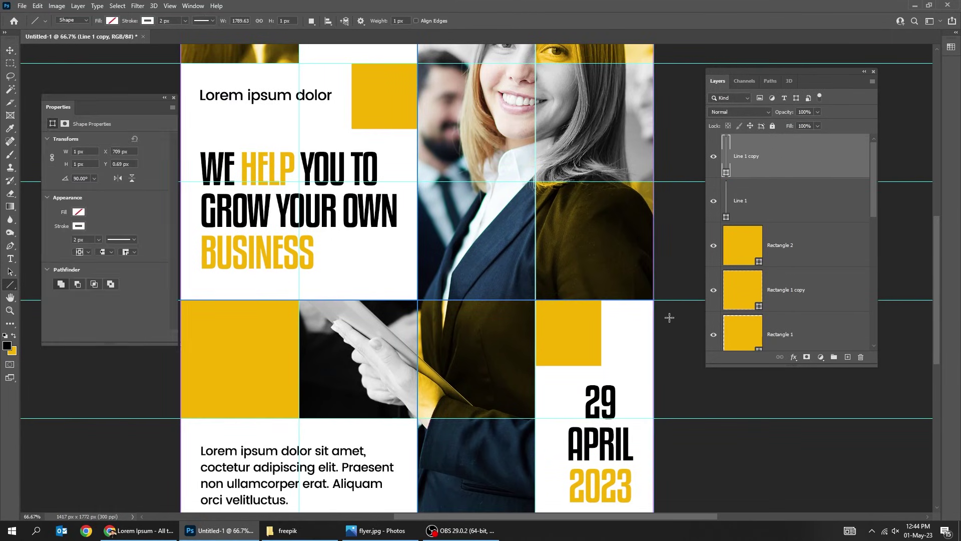
{"action": "left_click_drag", "start_coordinate": [181, 419], "coordinate": [237, 416]}
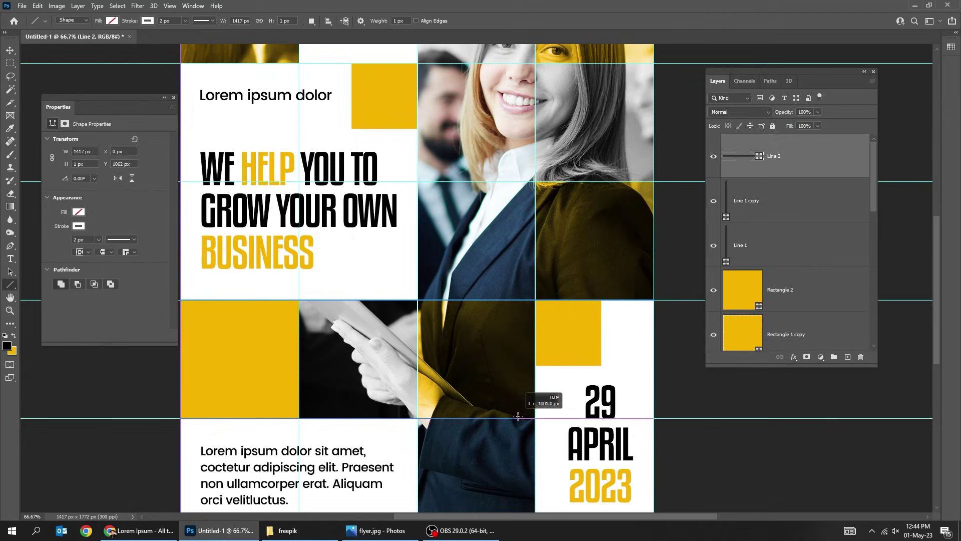
{"action": "left_click_drag", "start_coordinate": [534, 415], "coordinate": [534, 415]}
Draw white horizontal lines across columns 3 and 4 below rows 1 and 2, and hide the guides.
{"action": "scroll", "coordinate": [420, 356], "scroll_direction": "up", "scroll_amount": 5}
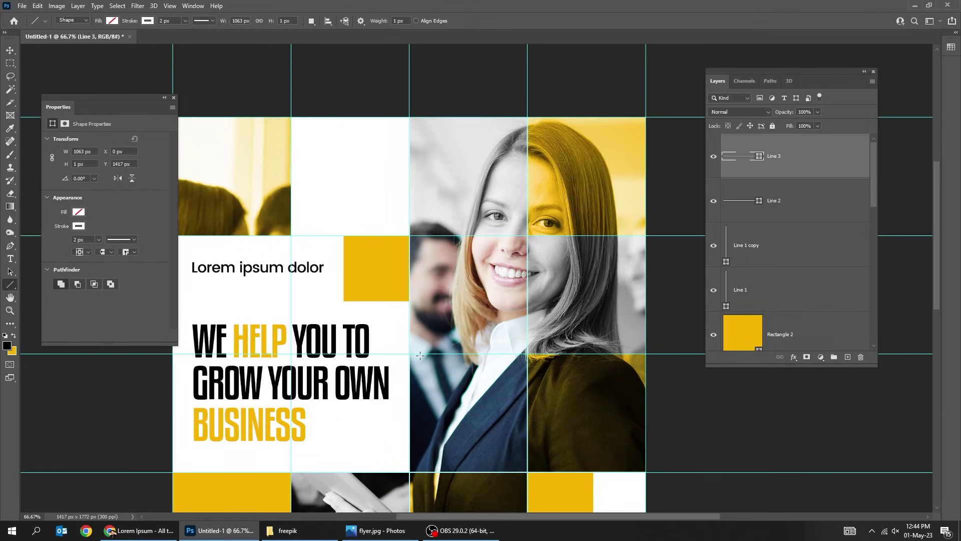
{"action": "left_click_drag", "start_coordinate": [412, 353], "coordinate": [650, 353]}
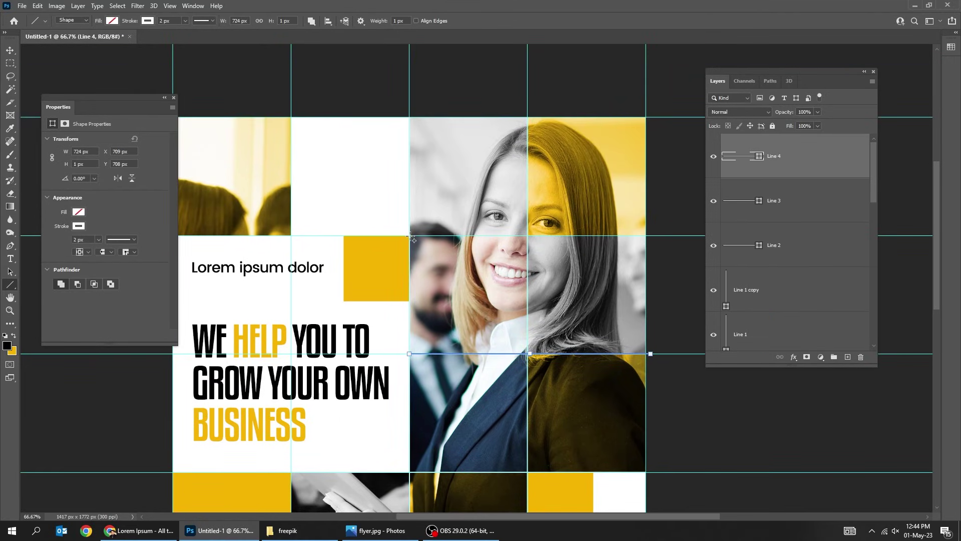
{"action": "key", "text": "v"}
{"action": "key", "text": "ctrl+semicolon"}
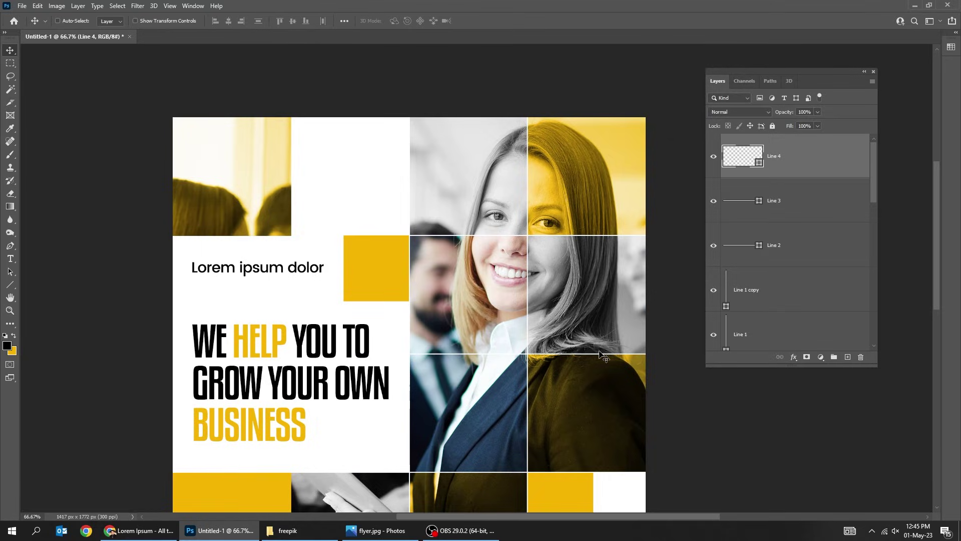